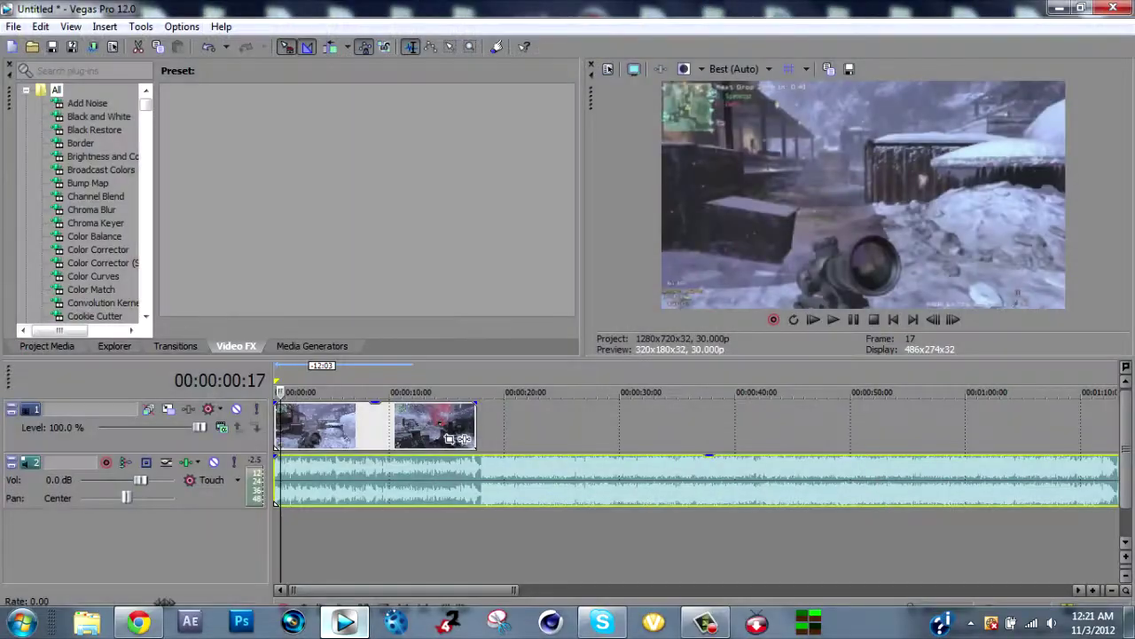
Step: Preview the gameplay clip and move its video event to start at about 00:00:13:14 on the timeline
key("space")
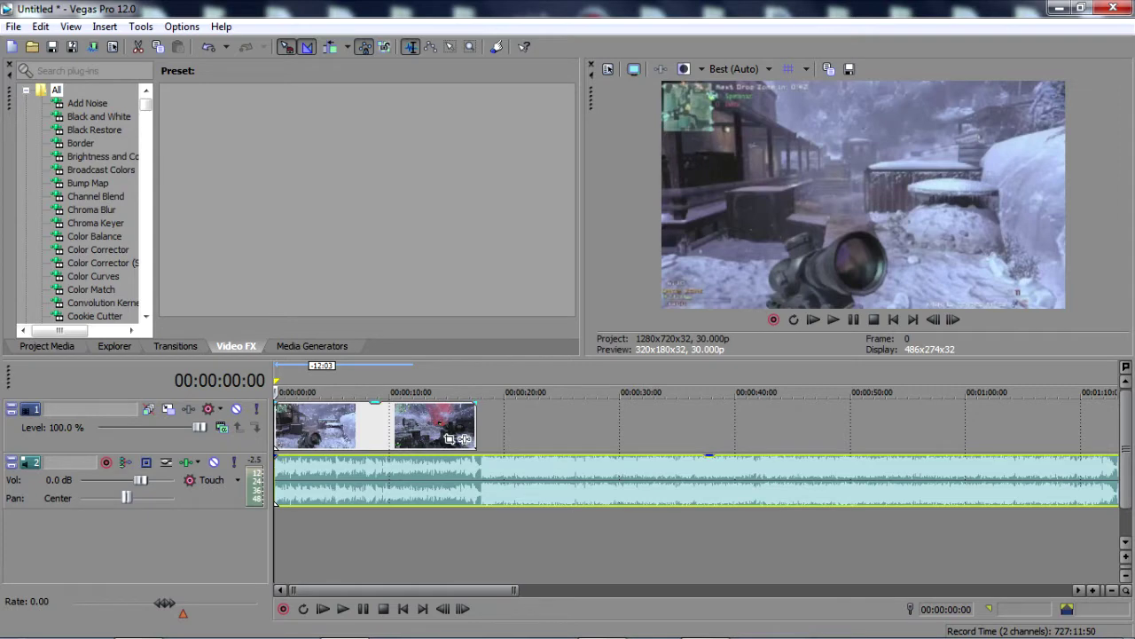
key("space")
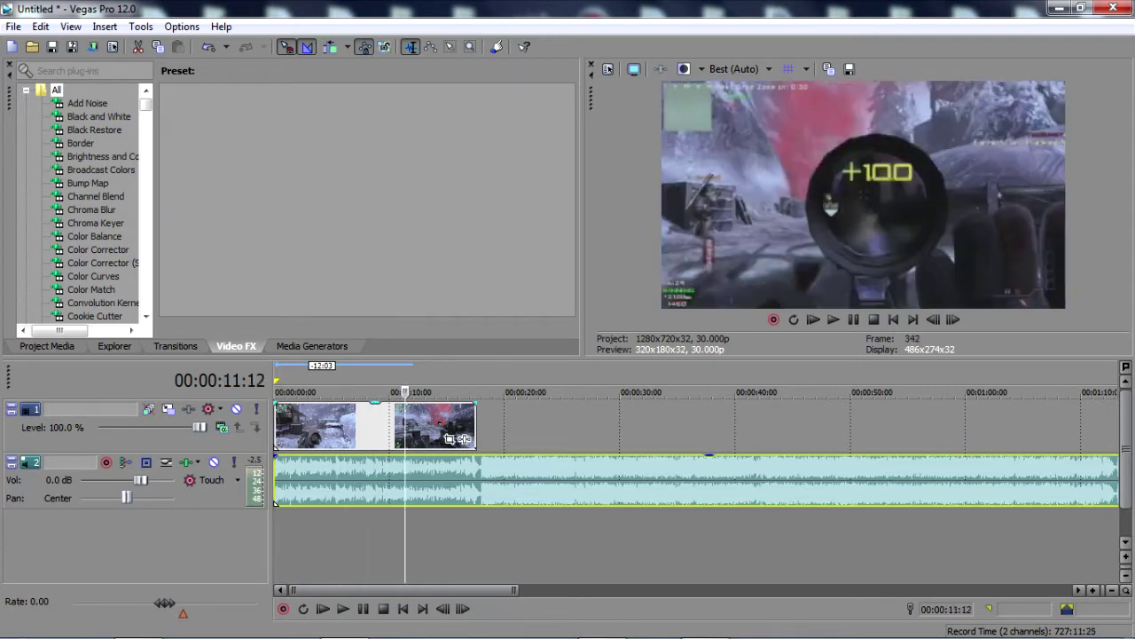
left_click(424, 392)
left_click(445, 392)
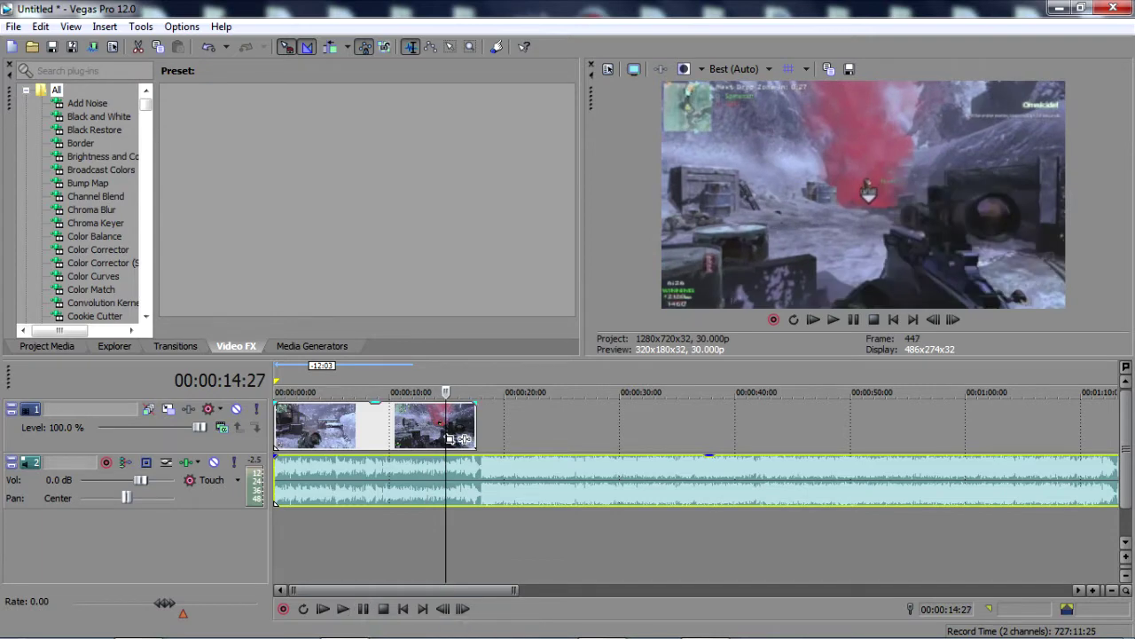
left_click_drag(446, 392, 522, 425)
left_click_drag(587, 438, 618, 438)
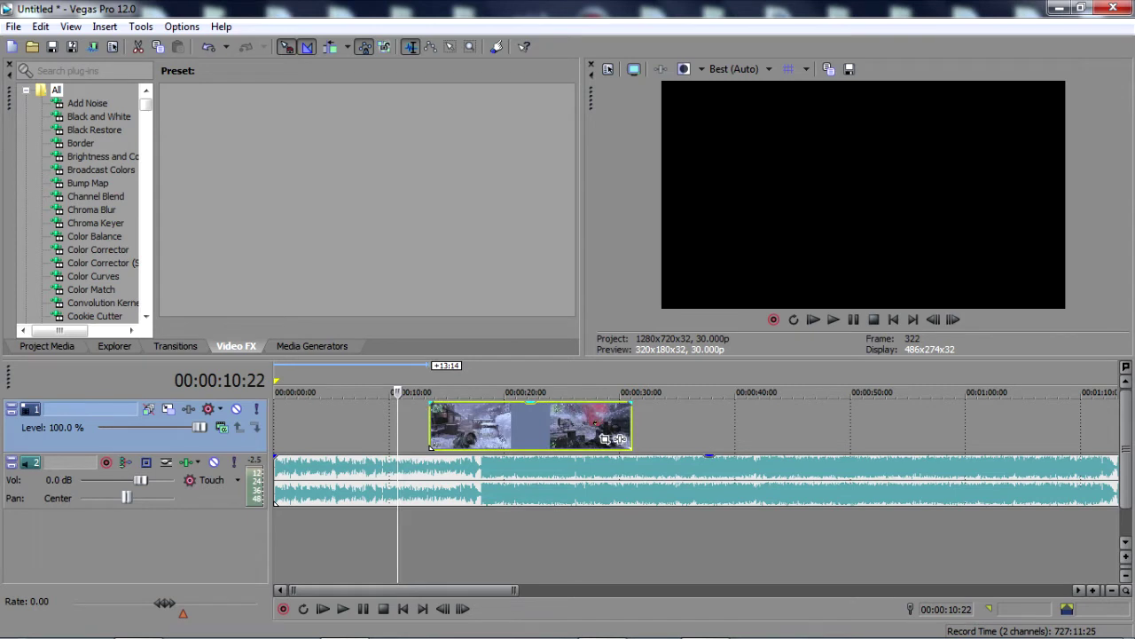
Step: Play the music from around 00:00:10:18 and stop at 00:00:14:08 to find its cut point
key("Left")
key("Right")
key("Left")
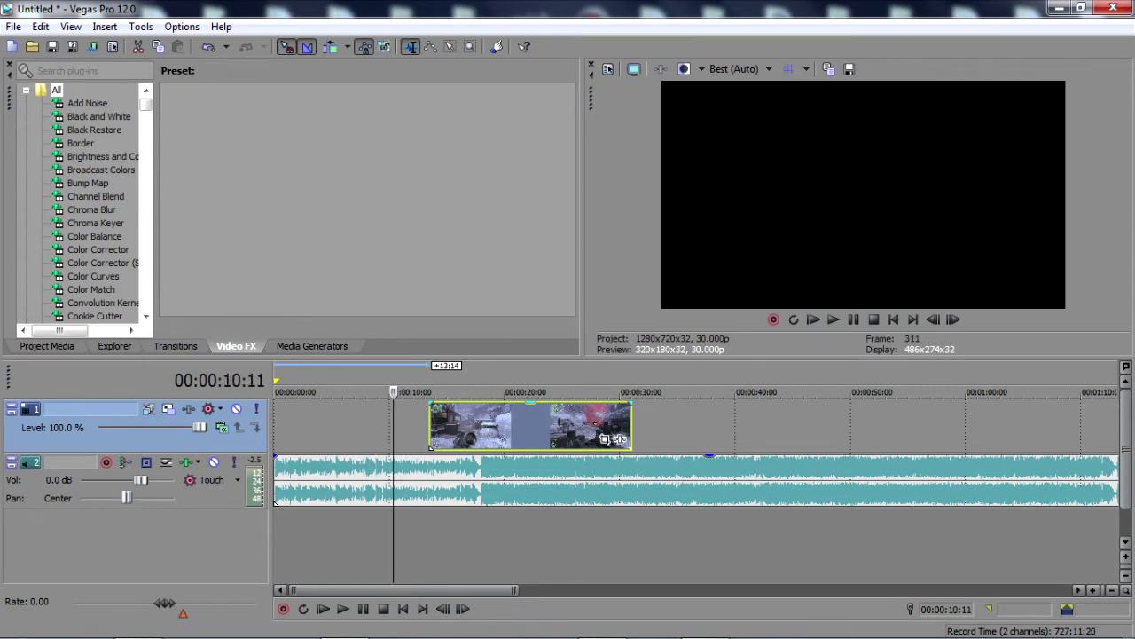
key("j")
key("l")
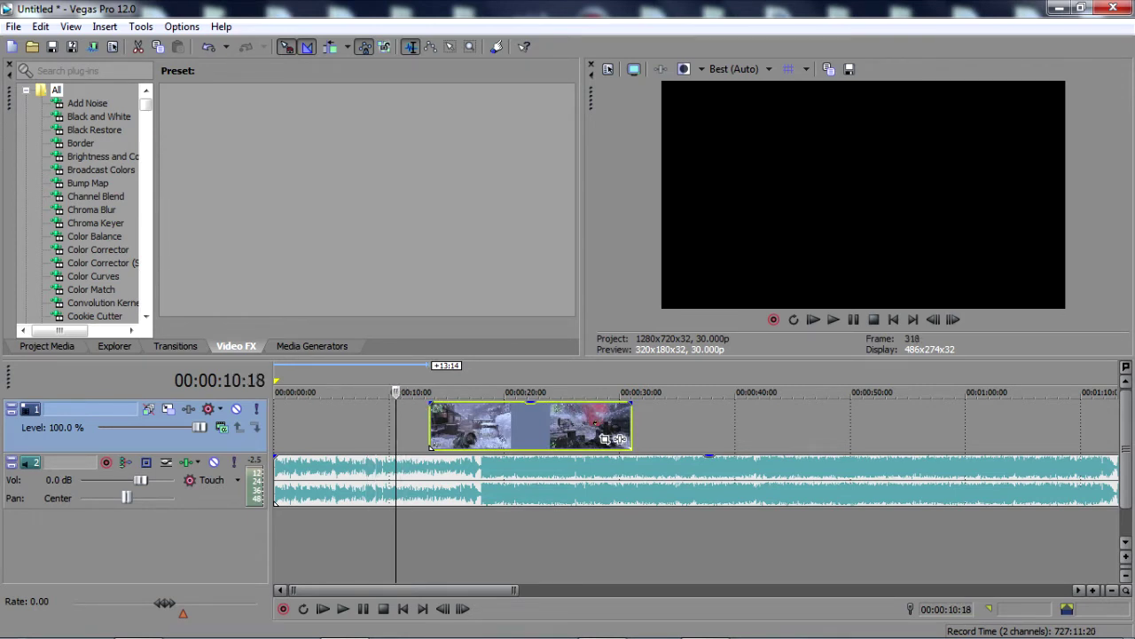
key("Right")
key("space")
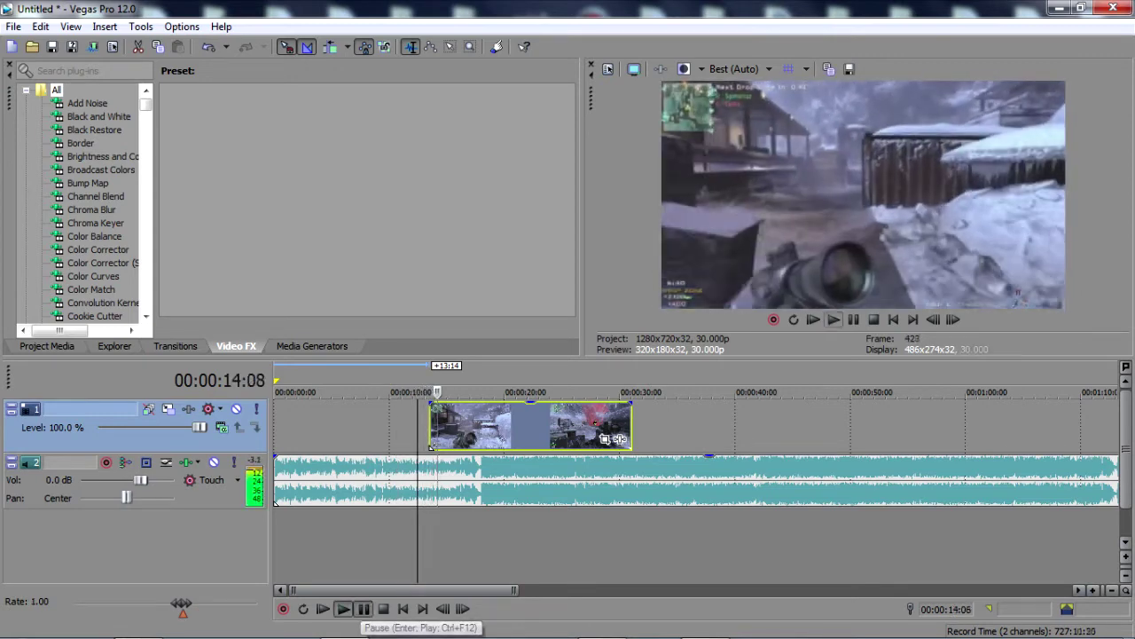
key("k")
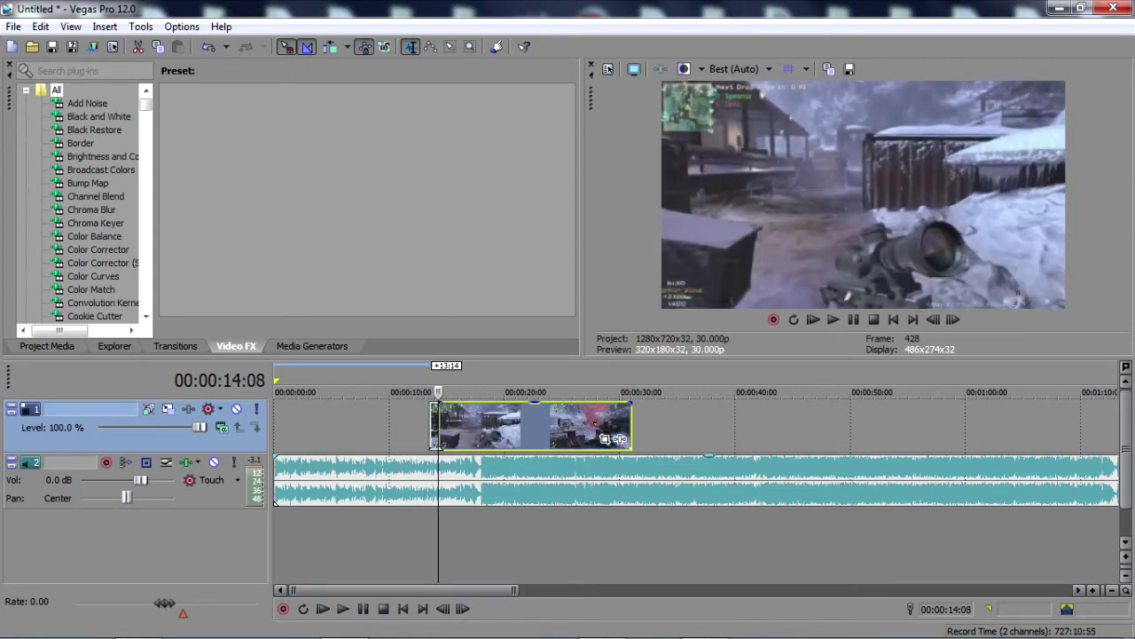
Step: Undo the video split, then split the music at 00:00:14:08 and delete the part before it
left_click(41, 27)
left_click(74, 45)
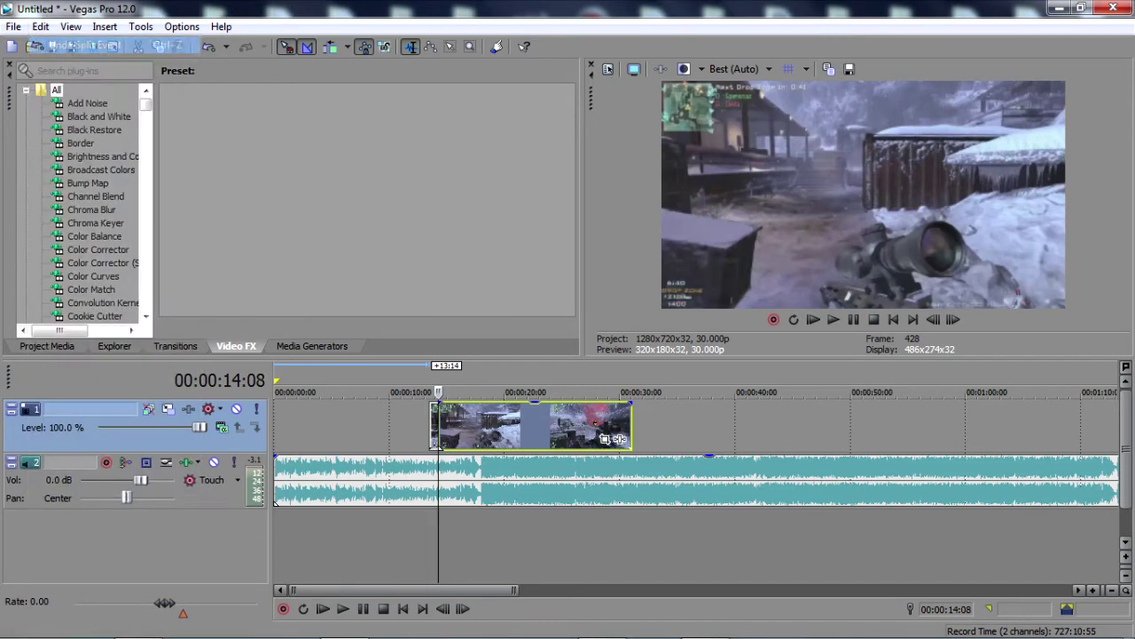
left_click(439, 480)
key("s")
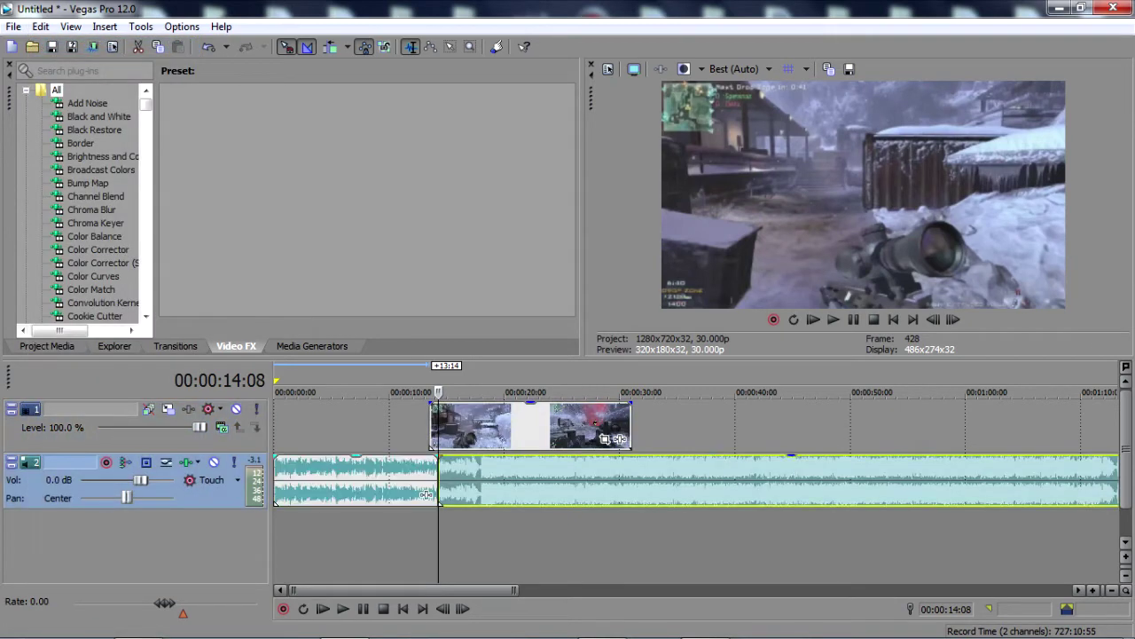
left_click(395, 480)
key("Delete")
Step: Disable resampling and turn off Maintain aspect ratio in the video event's properties
right_click(559, 426)
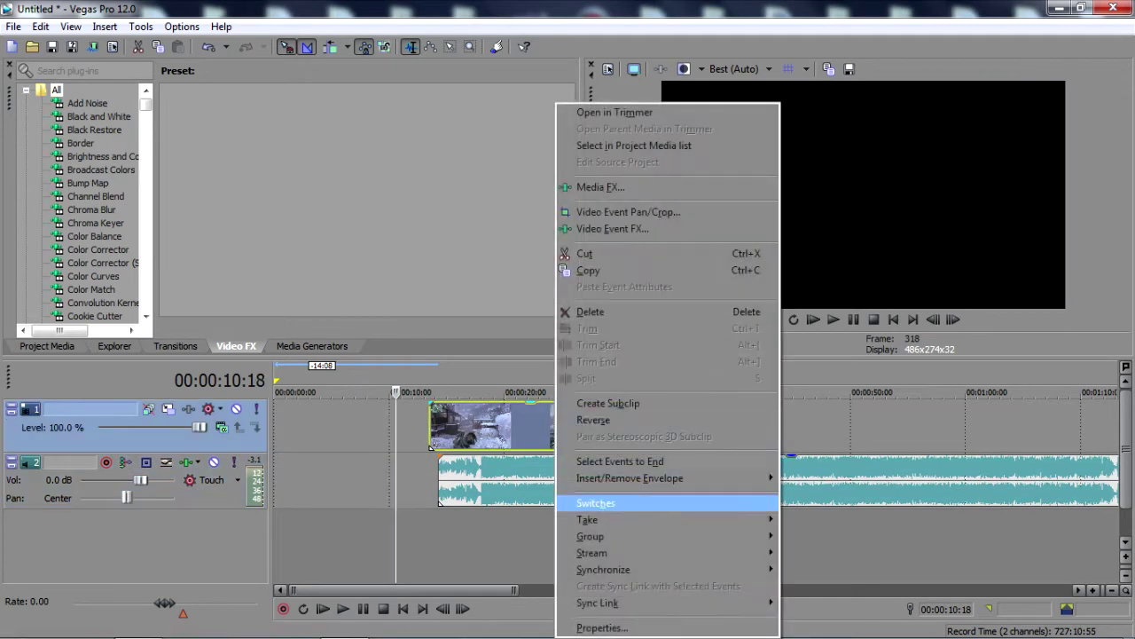
left_click(586, 624)
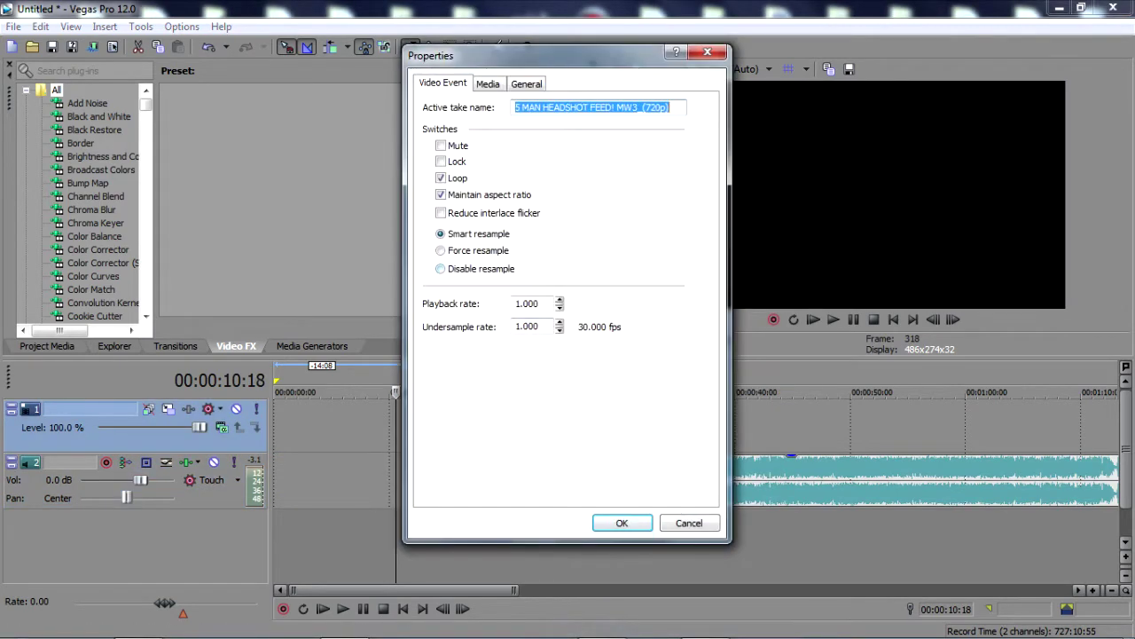
left_click(441, 269)
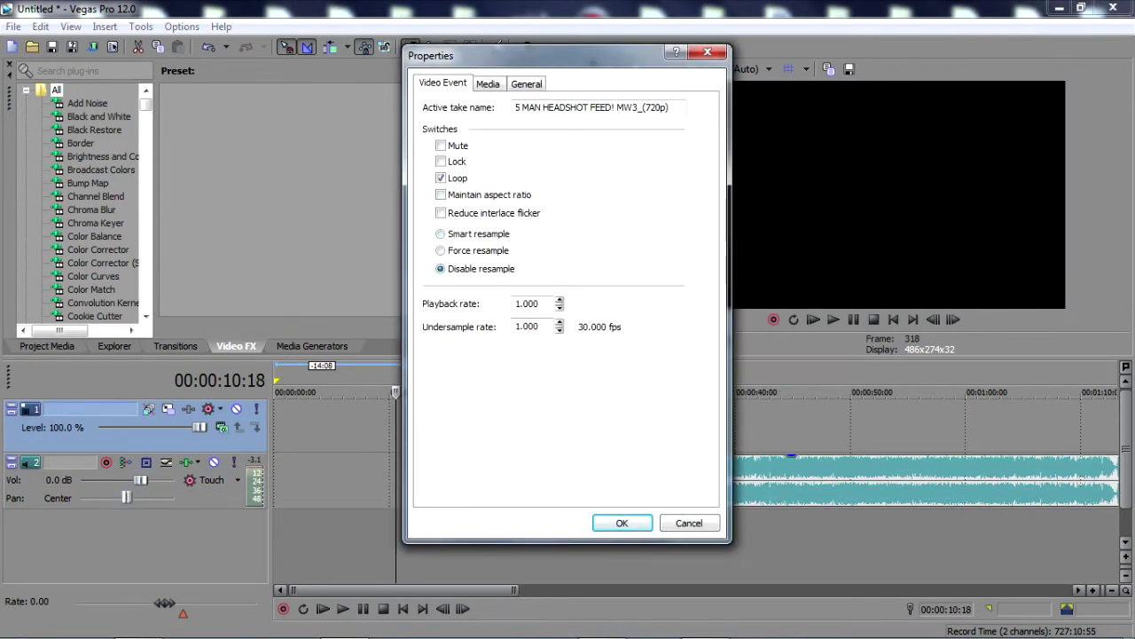
key("Return")
Step: Move the gameplay clip and the trimmed music to the very start of the timeline
left_click_drag(617, 438, 462, 438)
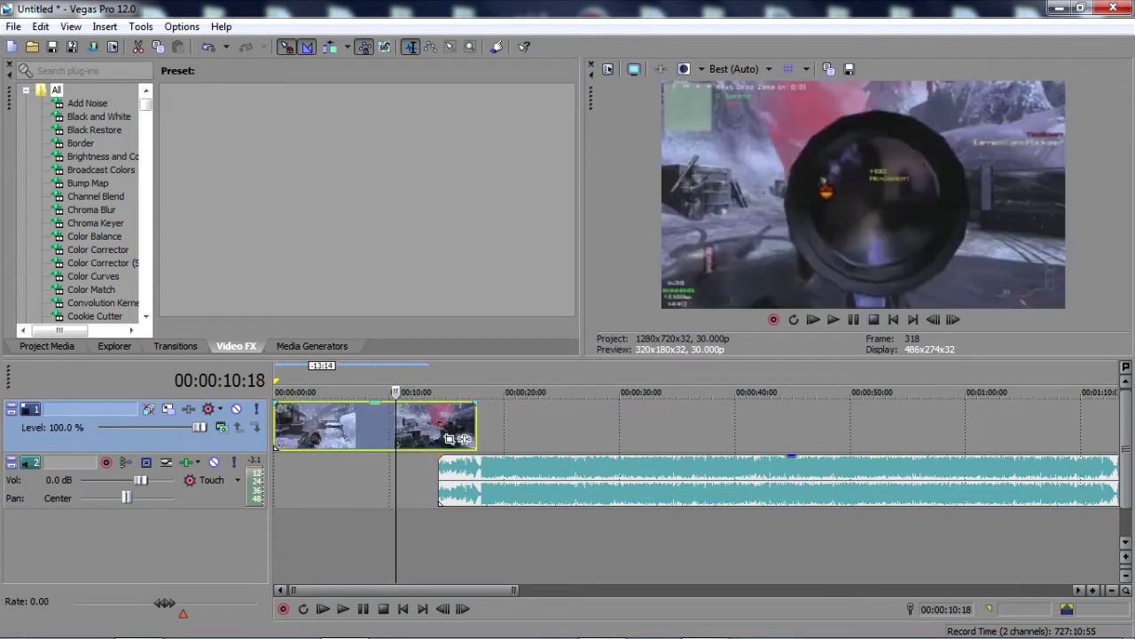
left_click_drag(441, 502, 276, 502)
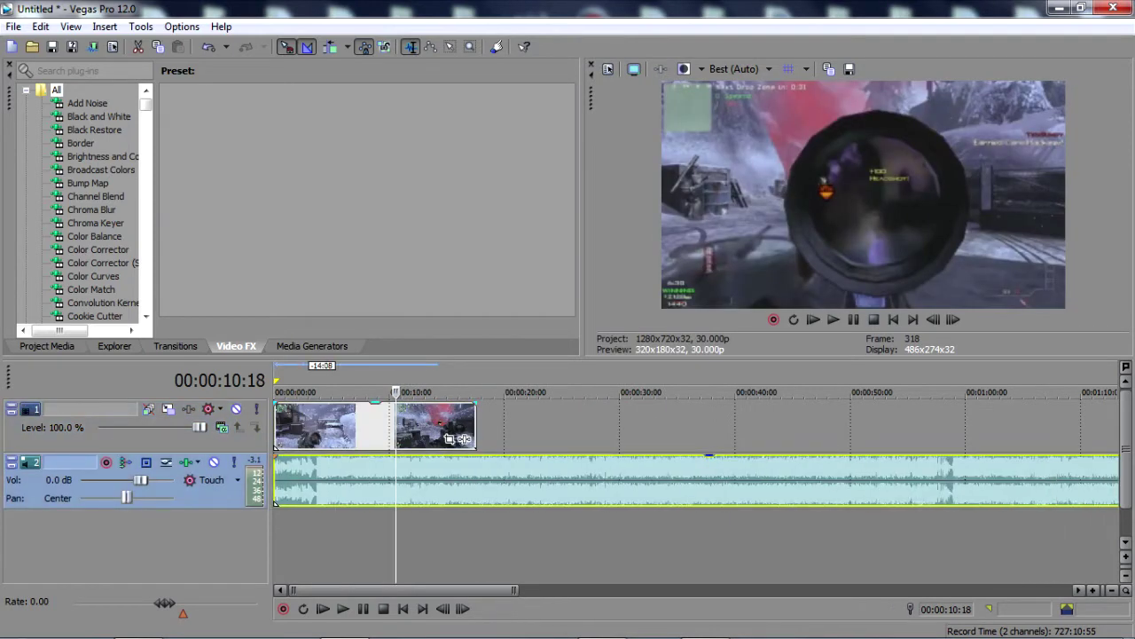
left_click(276, 502)
Step: Shift the music 3:17 later with its beginning extended back to the timeline start, and play back the result
left_click(343, 609)
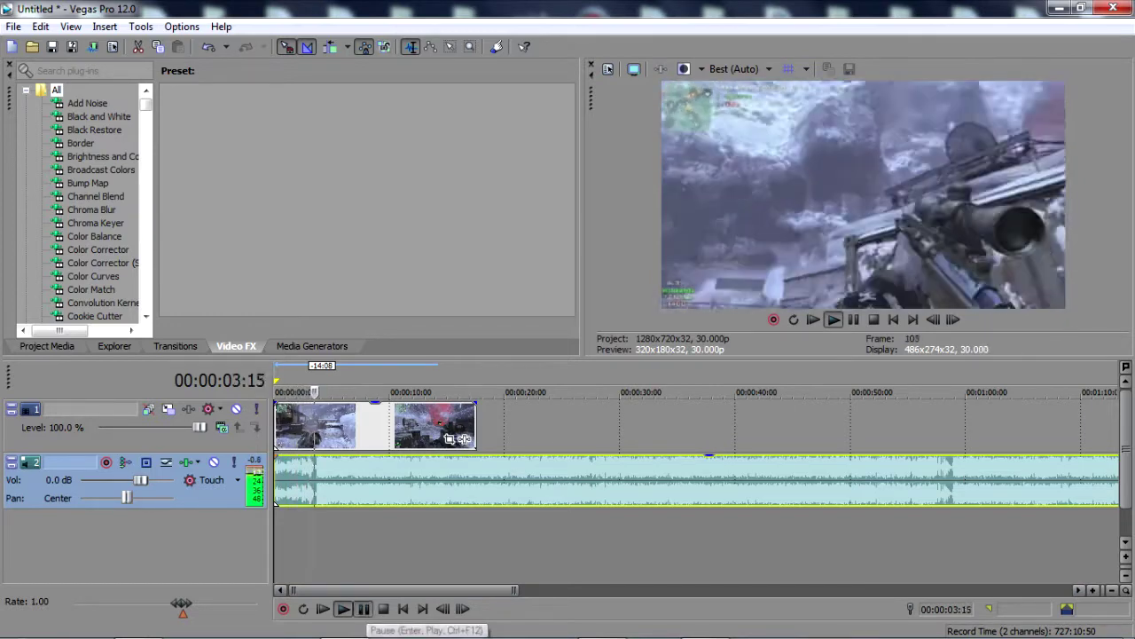
key("Return")
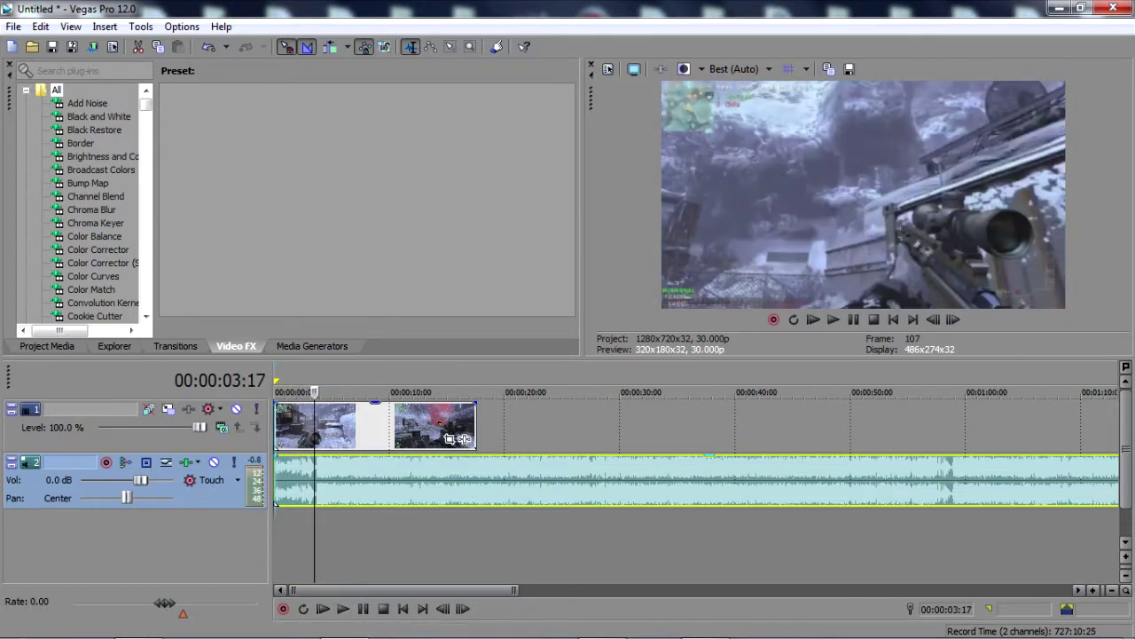
mouse_move(276, 502)
left_mouse_down()
mouse_move(326, 503)
mouse_move(276, 504)
left_mouse_up()
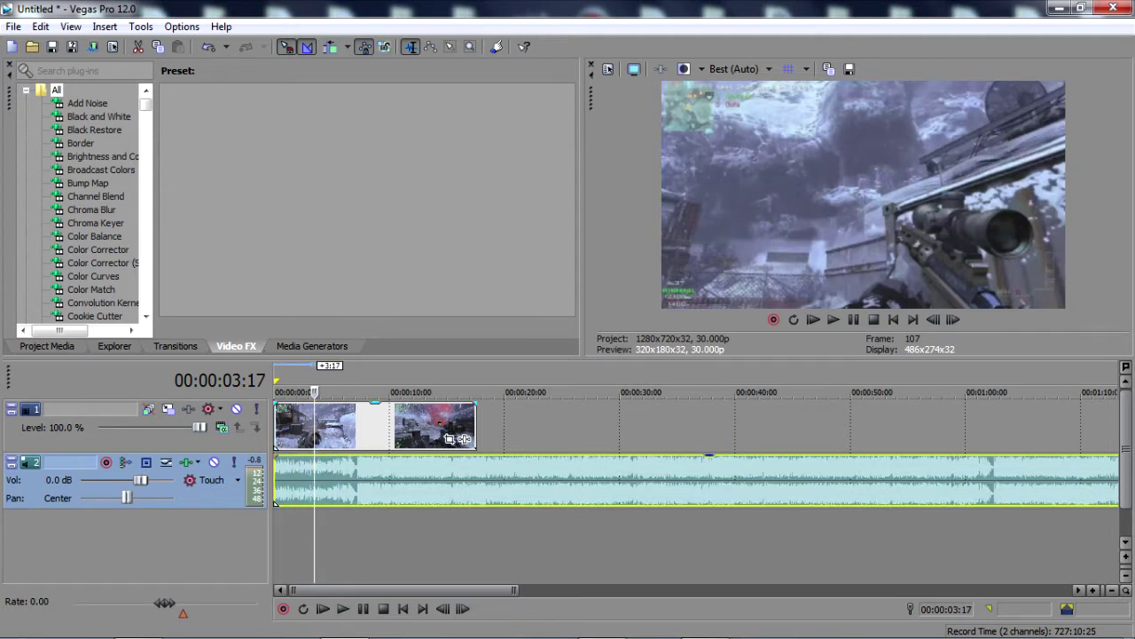
left_click(276, 503)
key("space")
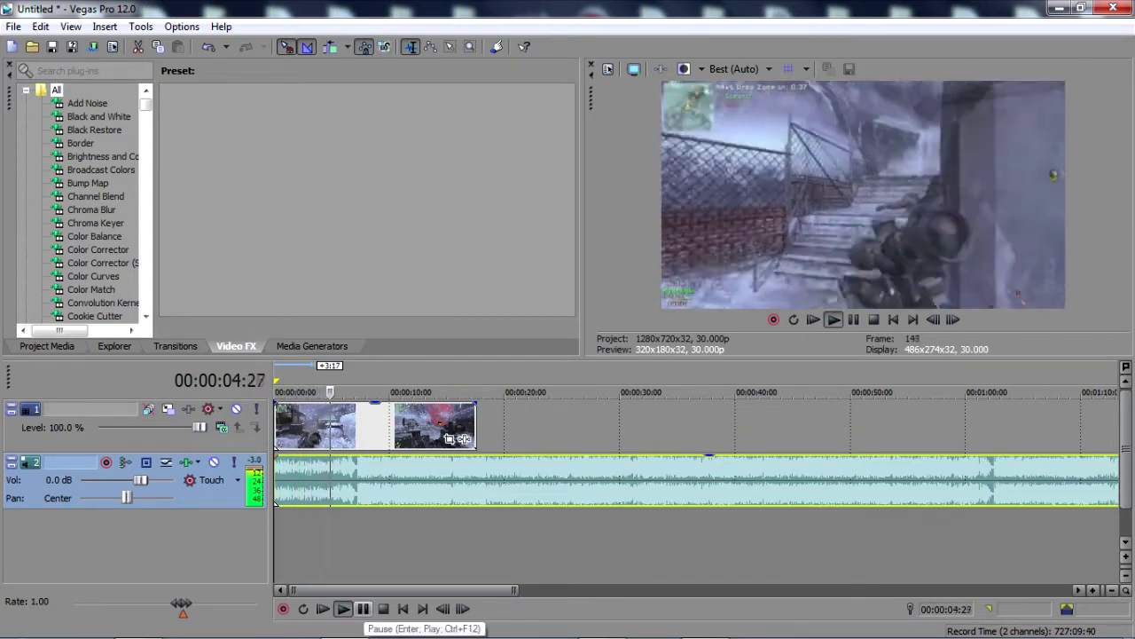
left_click(363, 608)
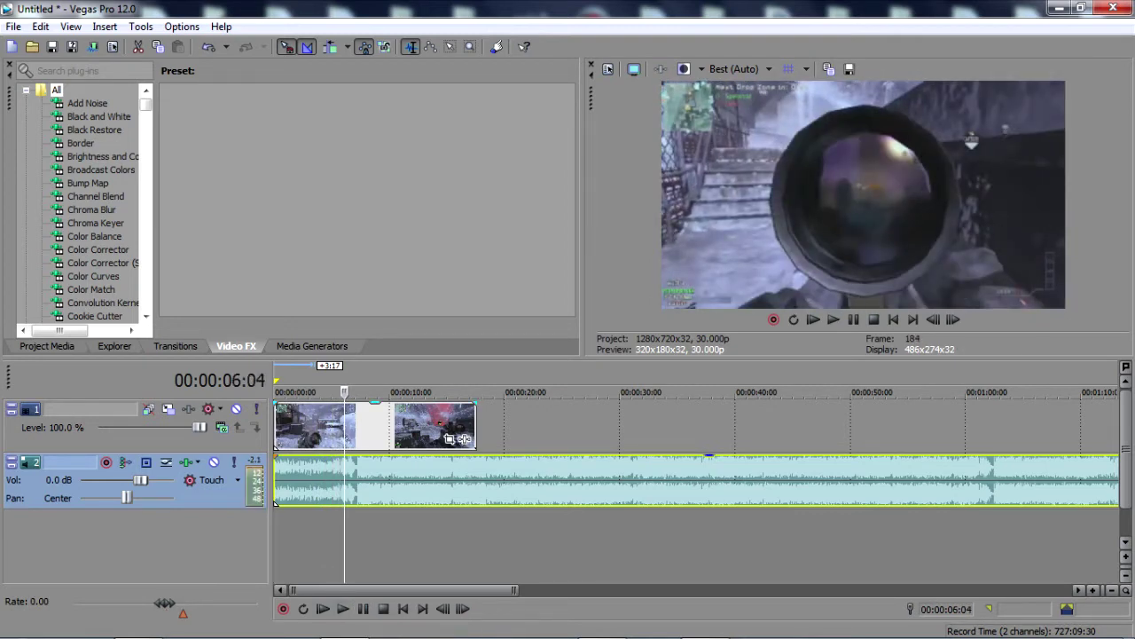
Step: Step through the frames to 00:00:06:00 and split the video event there, just before the scope is raised
key("Left")
key("Left")
key("Left")
key("Left")
key("Right")
key("Right")
key("Right")
key("Right")
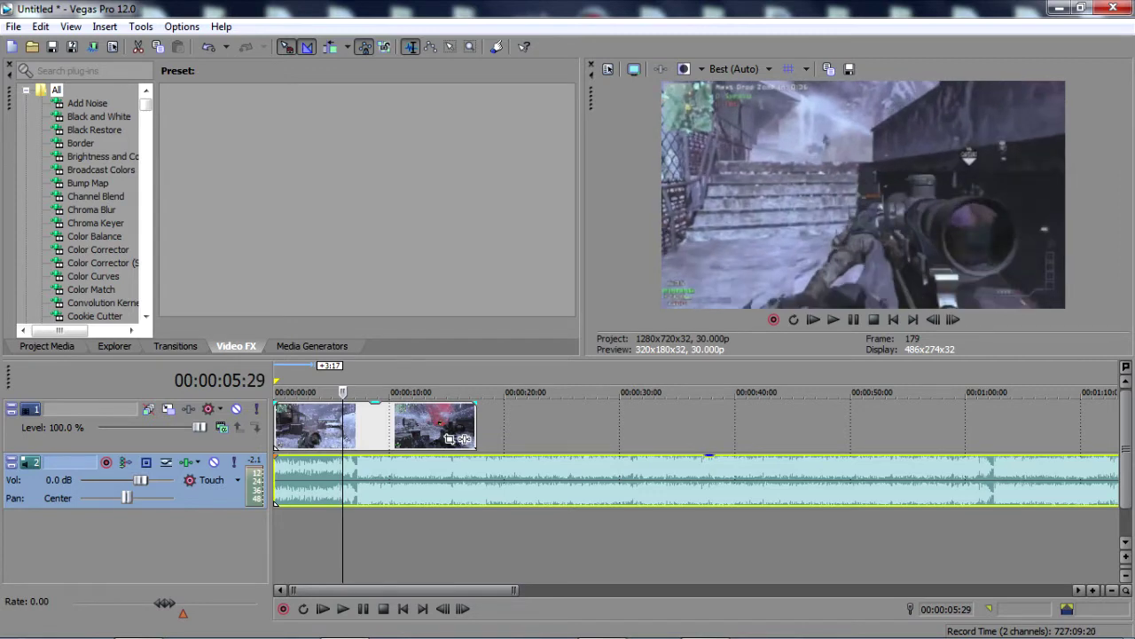
left_click(328, 427)
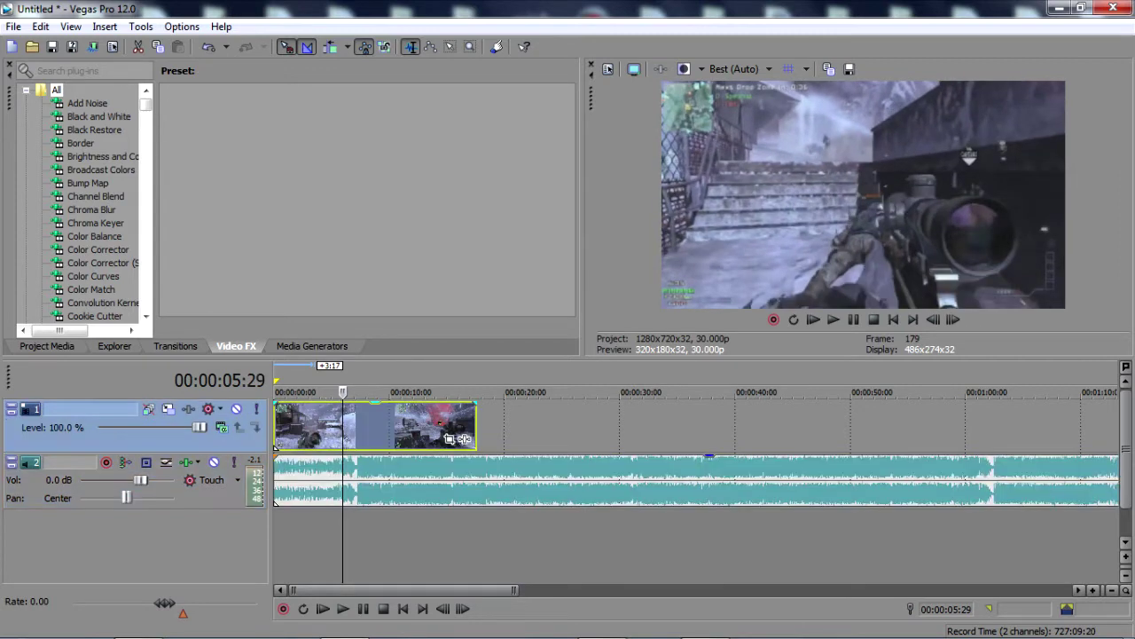
key("space")
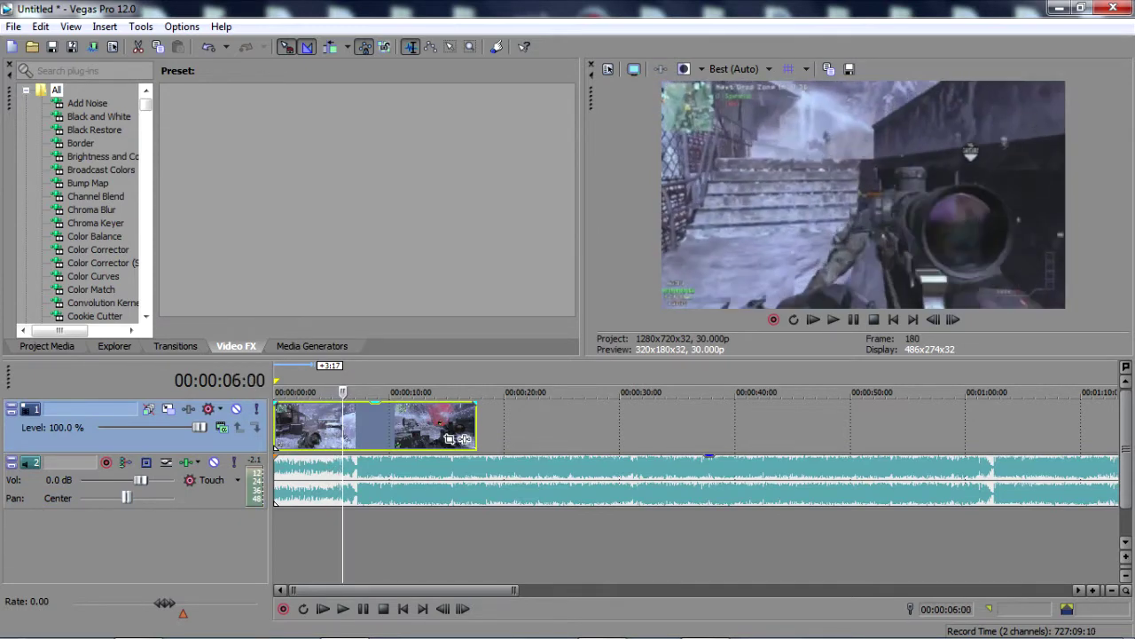
key("s")
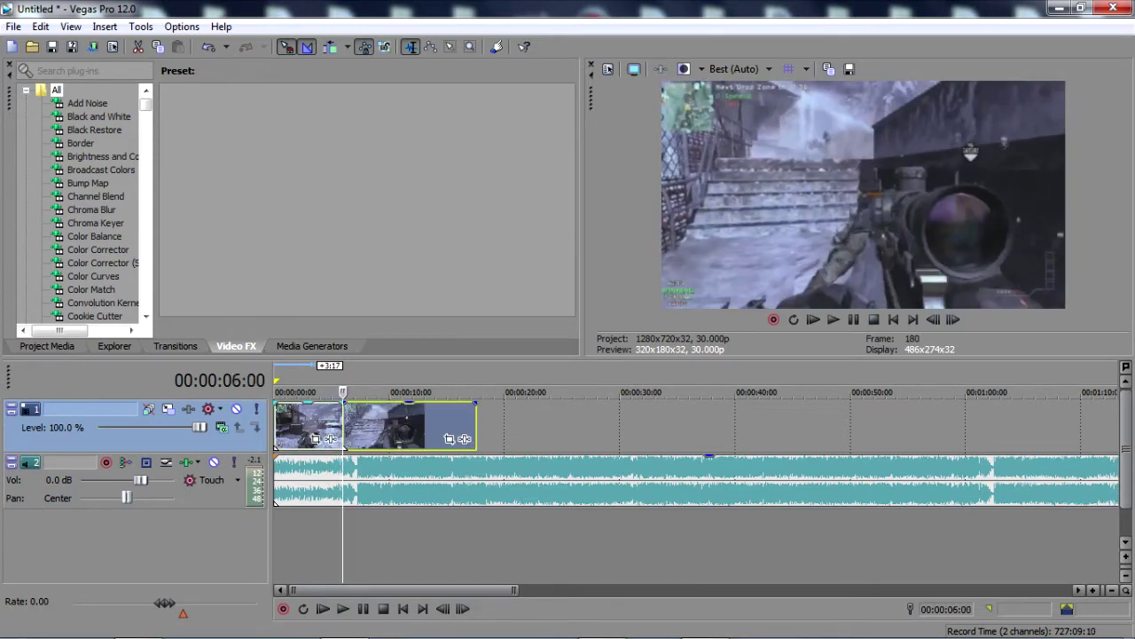
Step: Split the video again at 00:00:06:04 and move the remaining part 1:27 later, leaving a short slice before the gap
key("Right")
key("Right")
key("Right")
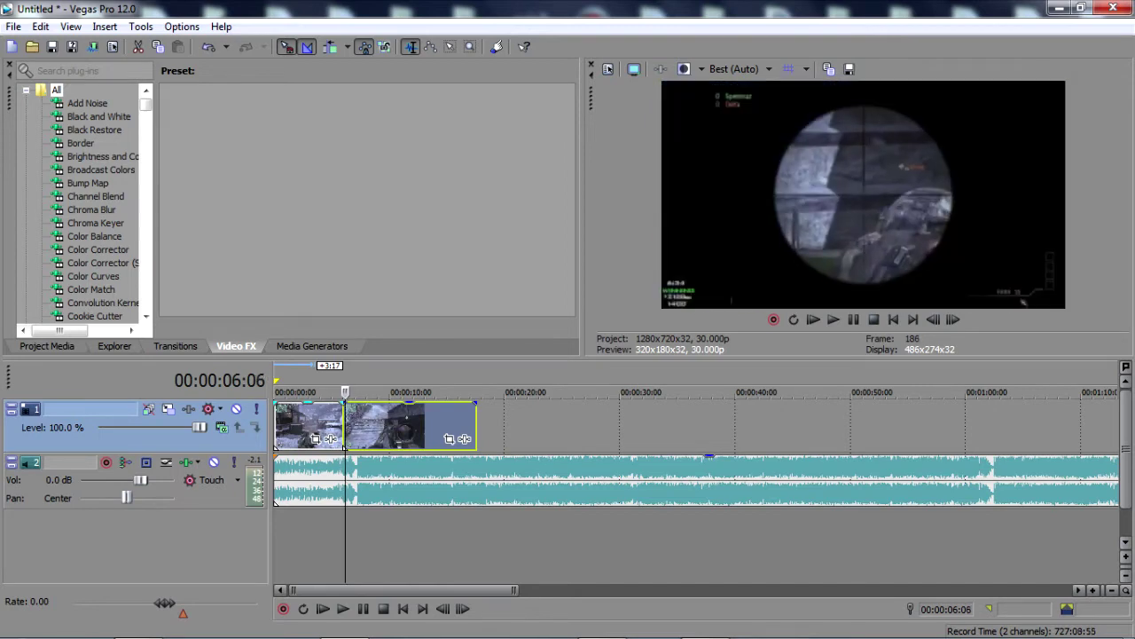
key("Left")
key("Left")
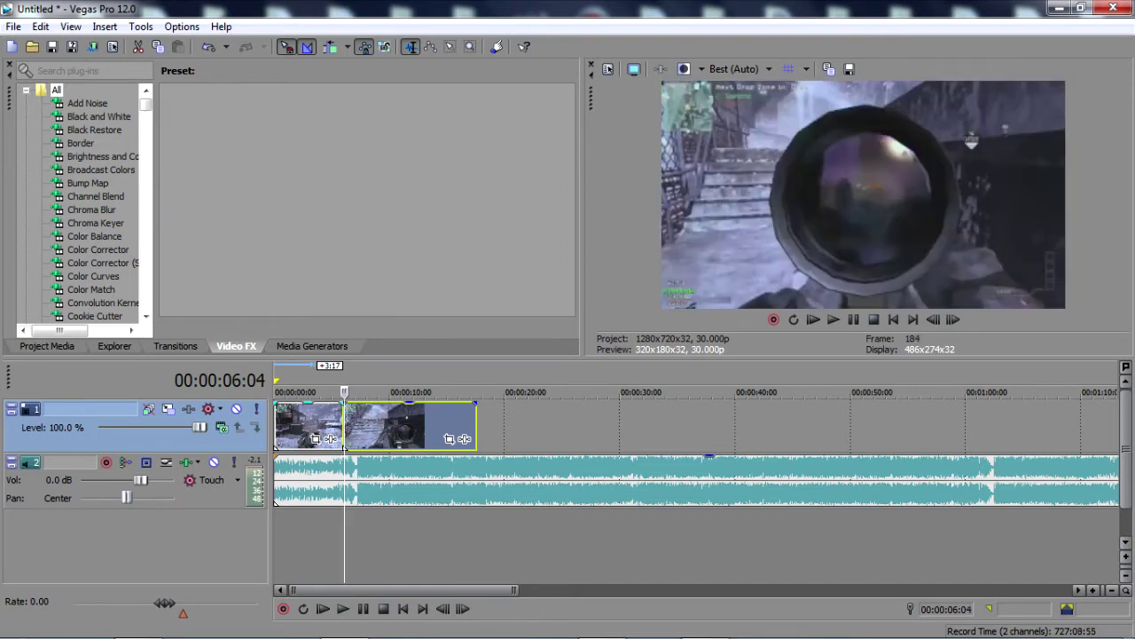
key("Up")
key("Up")
key("Up")
key("Up")
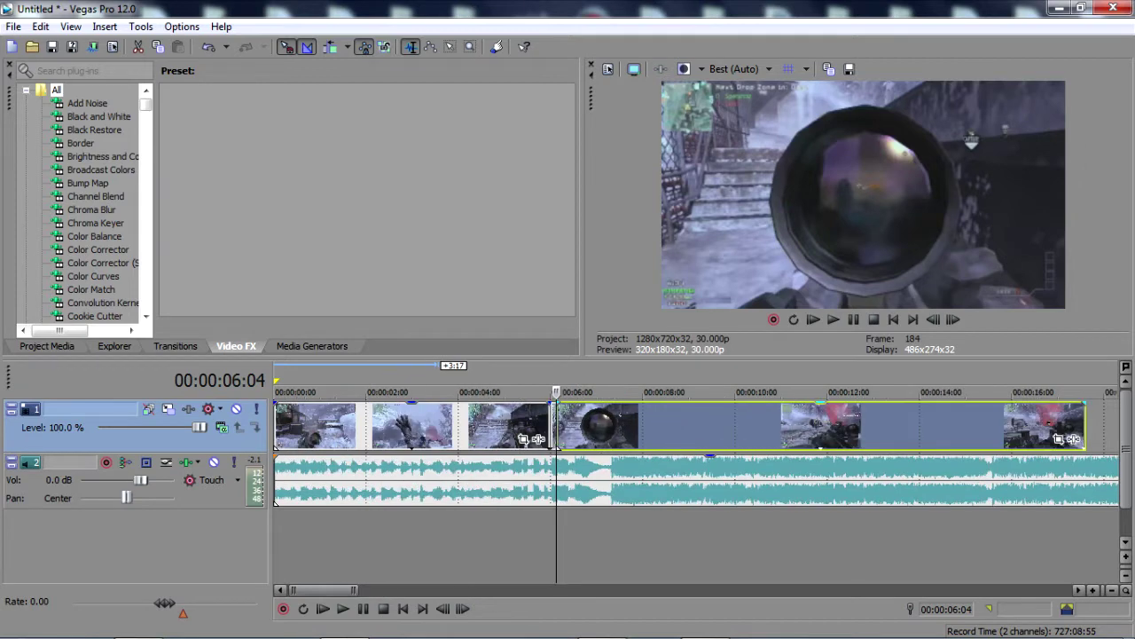
mouse_move(674, 426)
left_mouse_down()
mouse_move(826, 426)
mouse_move(683, 426)
left_mouse_up()
Step: Apply the TwixtorPRO preset "Shadowkiller124's settings V2 (Reload)" to the short slice at 00:00:06:00 and close the effect settings
left_click_drag(146, 105, 146, 301)
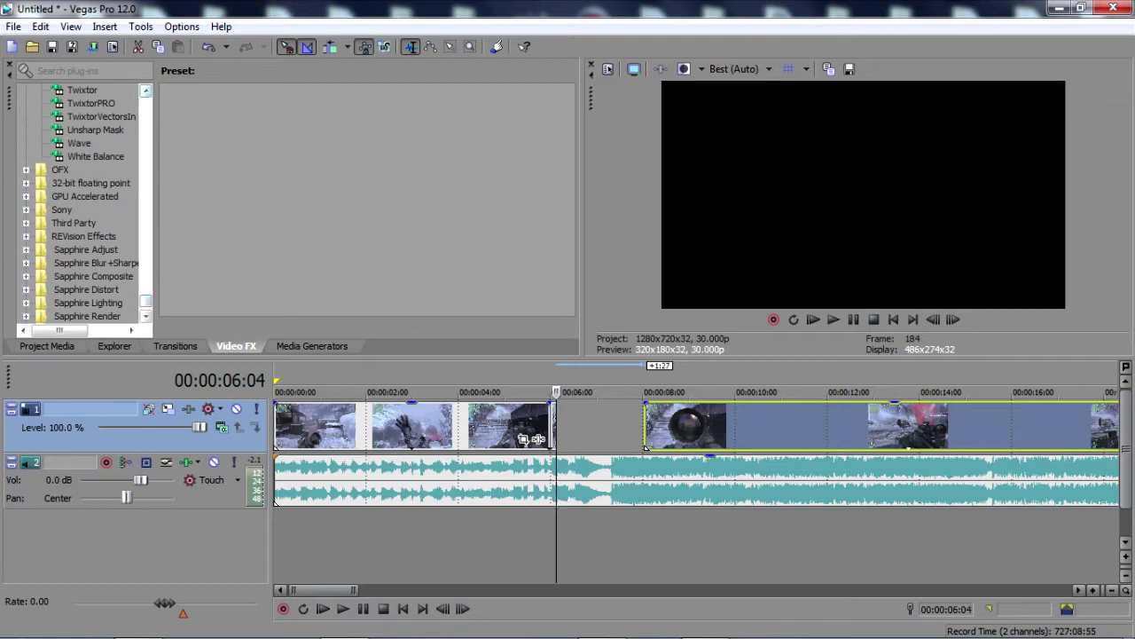
left_click(146, 90)
left_click(91, 116)
left_click(400, 129)
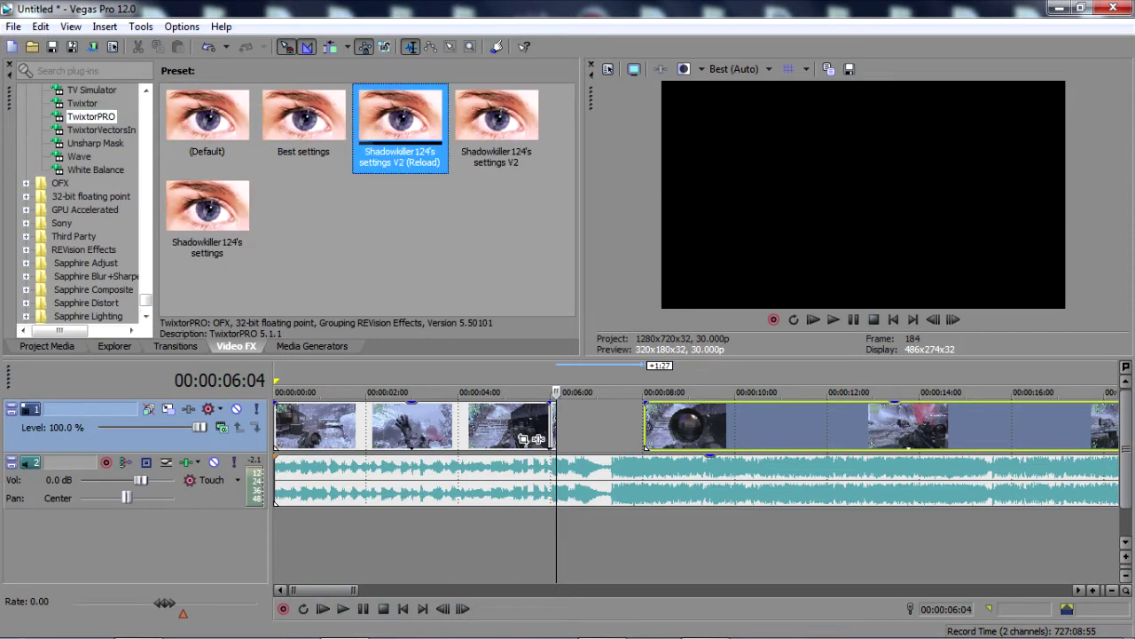
left_click_drag(400, 128, 780, 426)
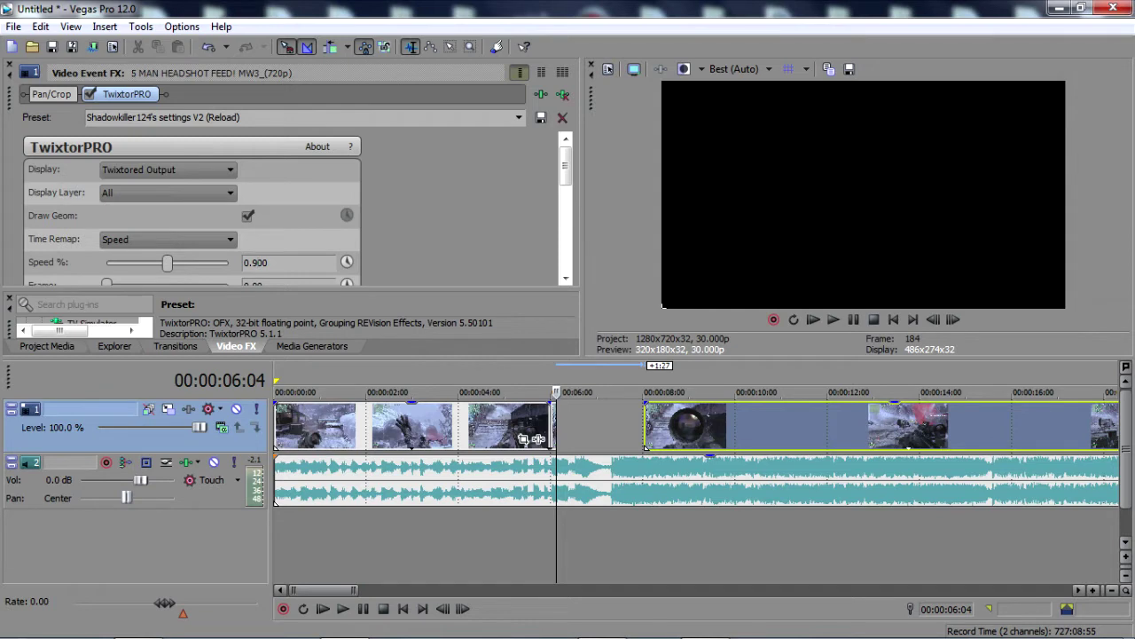
left_click(9, 64)
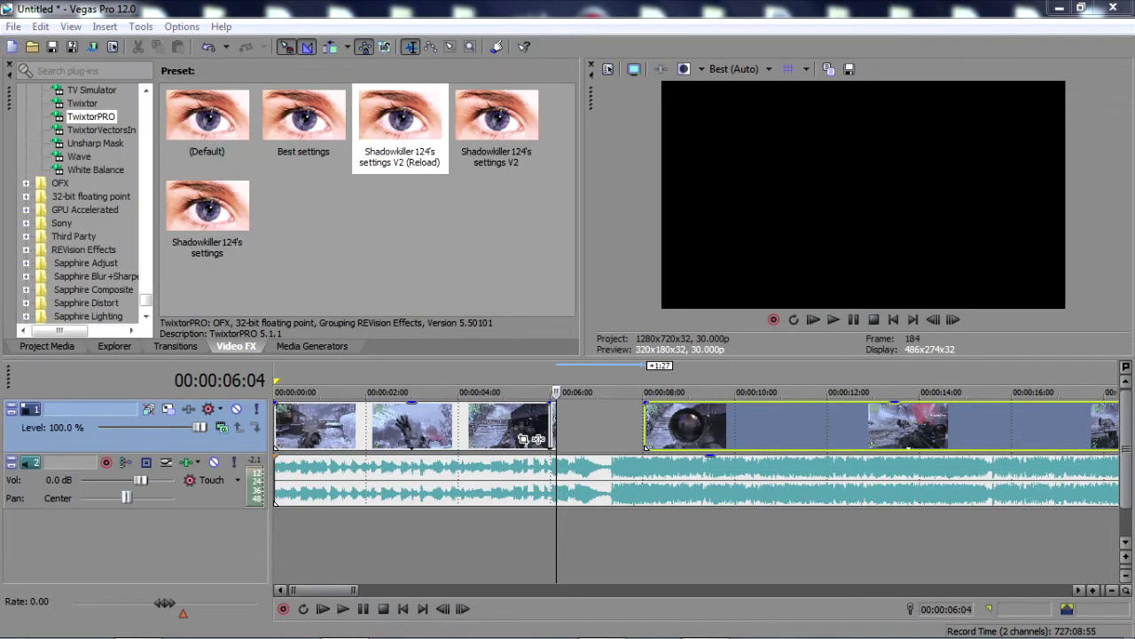
Step: Stretch out the end of the Twixtor slice and trim it to 00:00:07:09, where the music gets louder
left_click_drag(555, 426, 645, 426)
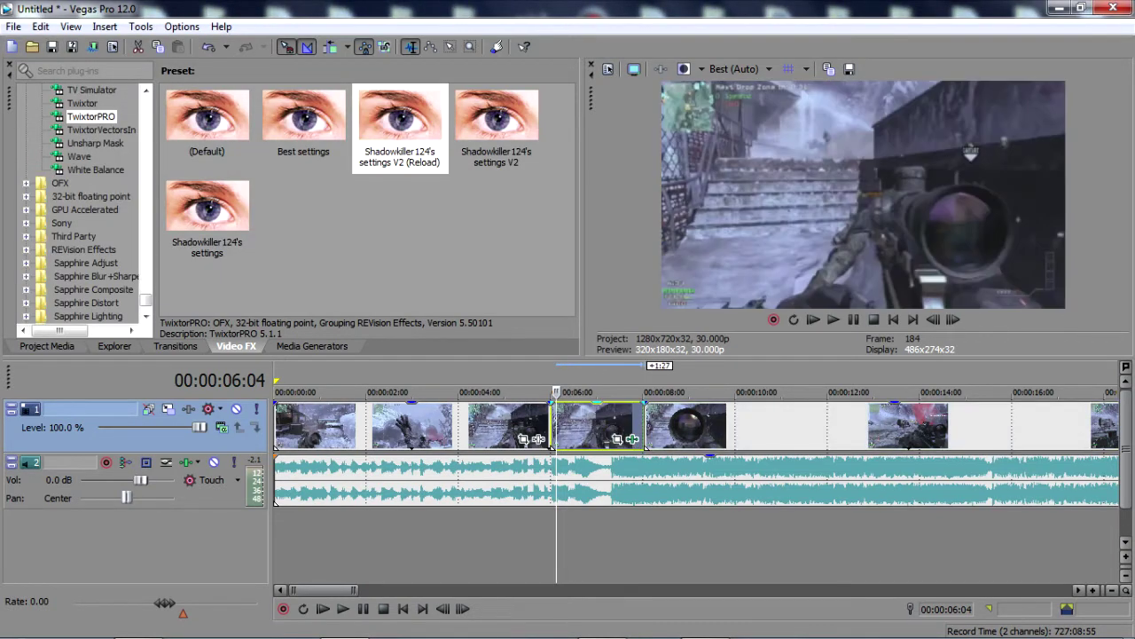
left_click_drag(489, 532, 550, 541)
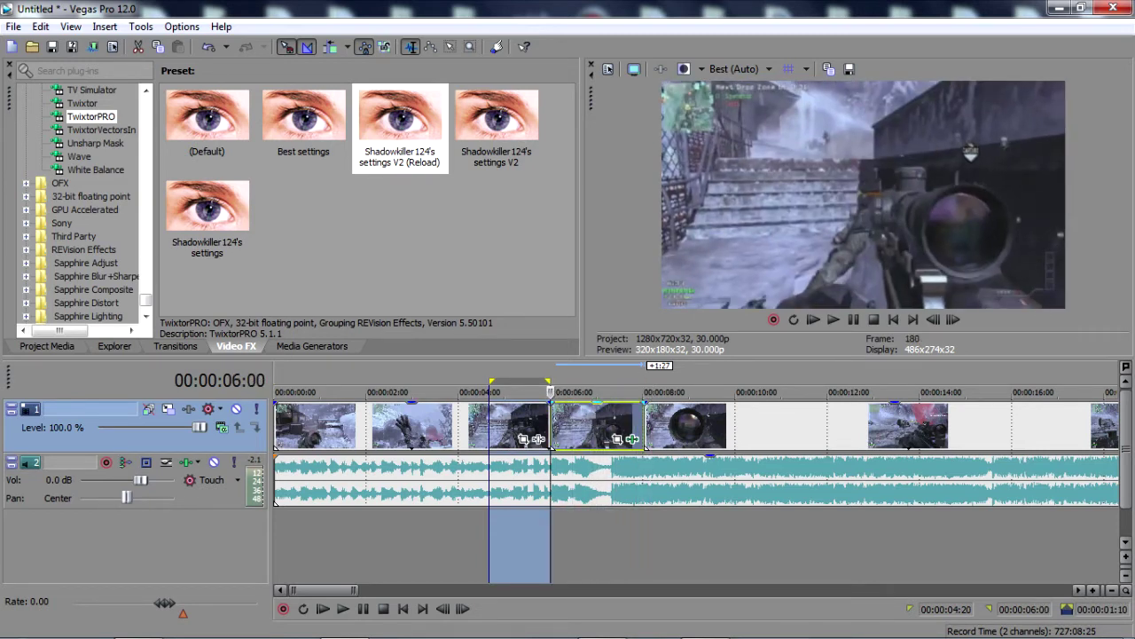
left_click_drag(644, 426, 610, 426)
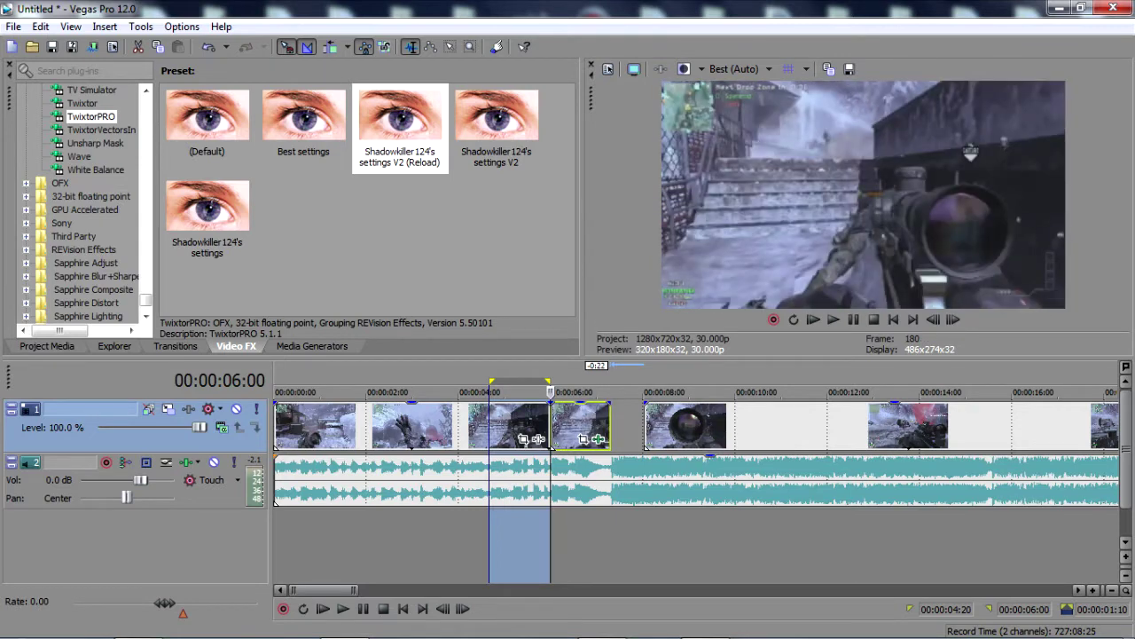
left_click(605, 426)
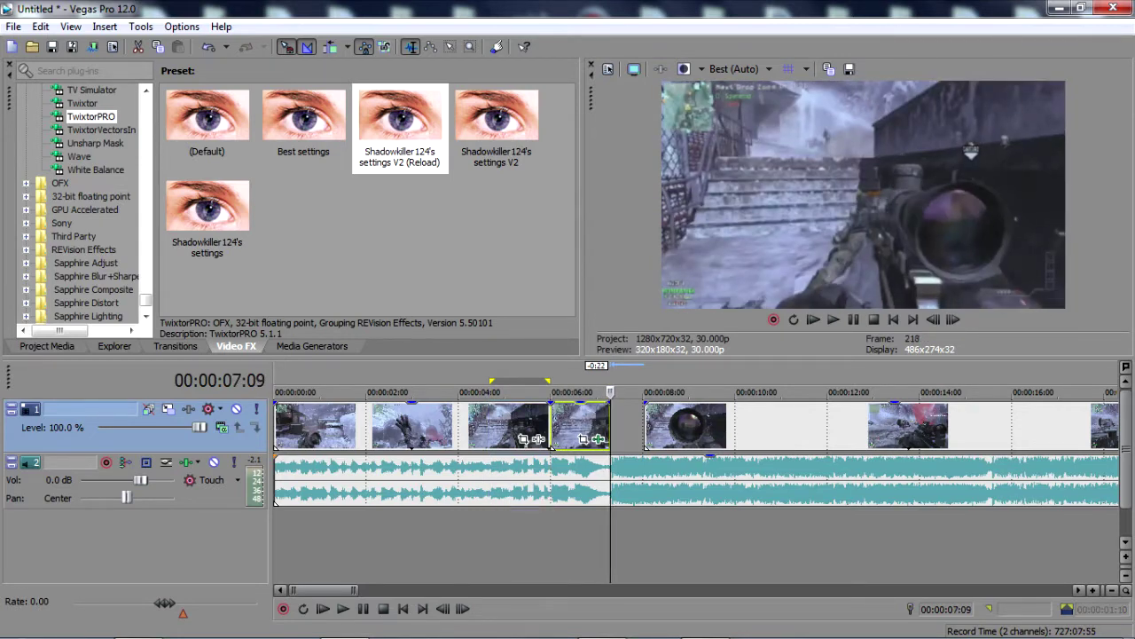
Step: Move the remaining clip up against the end of the Twixtor slice and step through the slice's last frames to 00:00:07:09
left_click_drag(692, 426, 660, 426)
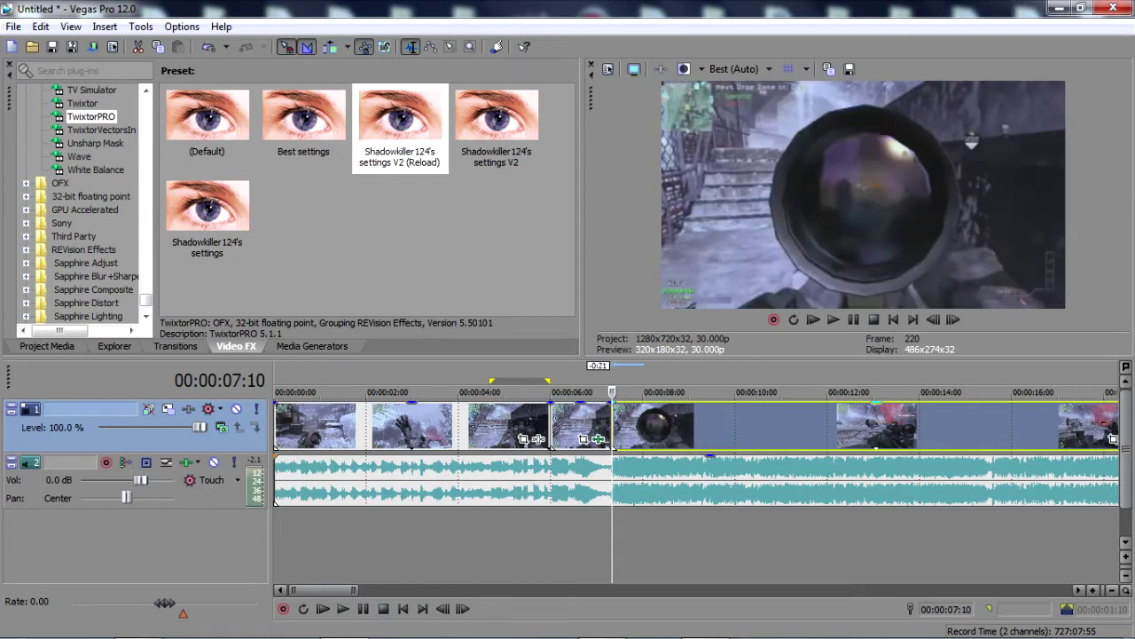
left_click(593, 392)
key("Right")
key("Right")
key("Right")
key("Right")
key("Right")
key("Right")
key("Right")
key("Right")
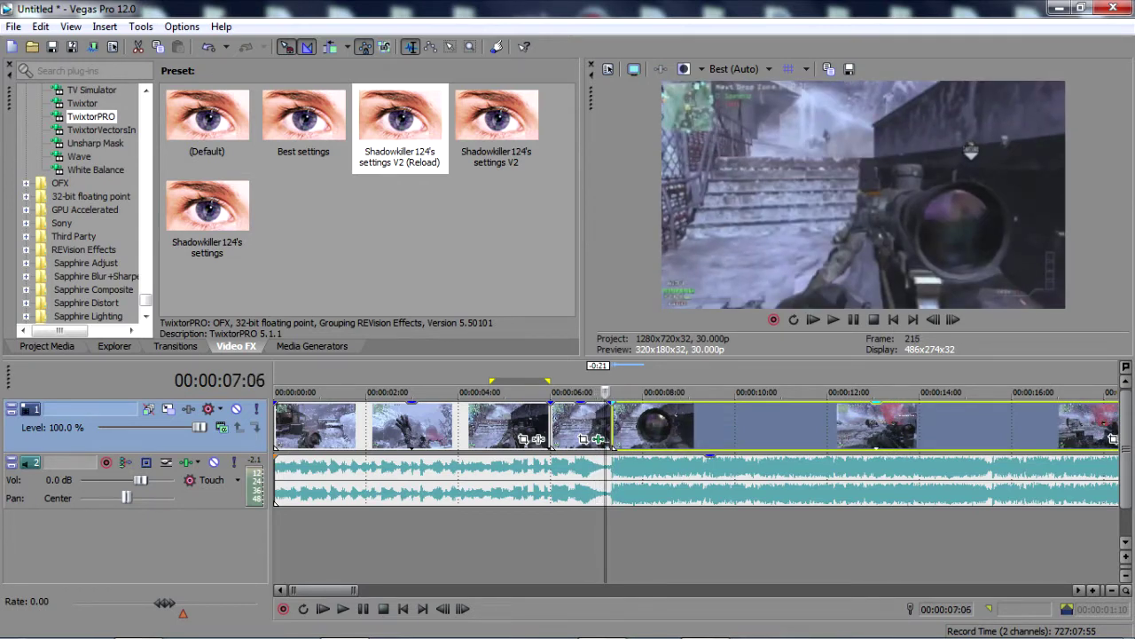
mouse_move(606, 391)
left_mouse_down()
mouse_move(620, 391)
mouse_move(610, 391)
left_mouse_up()
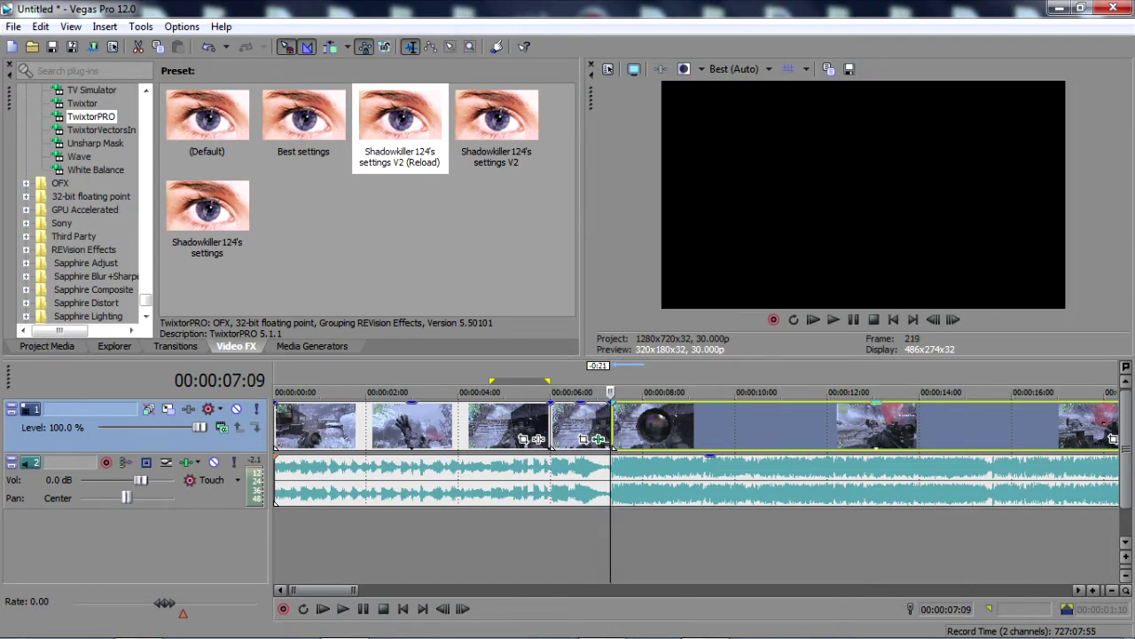
Step: Shorten the Twixtor slice to end just before 00:00:07:00 and step through its frames to 00:00:06:17
left_click_drag(611, 447, 593, 426)
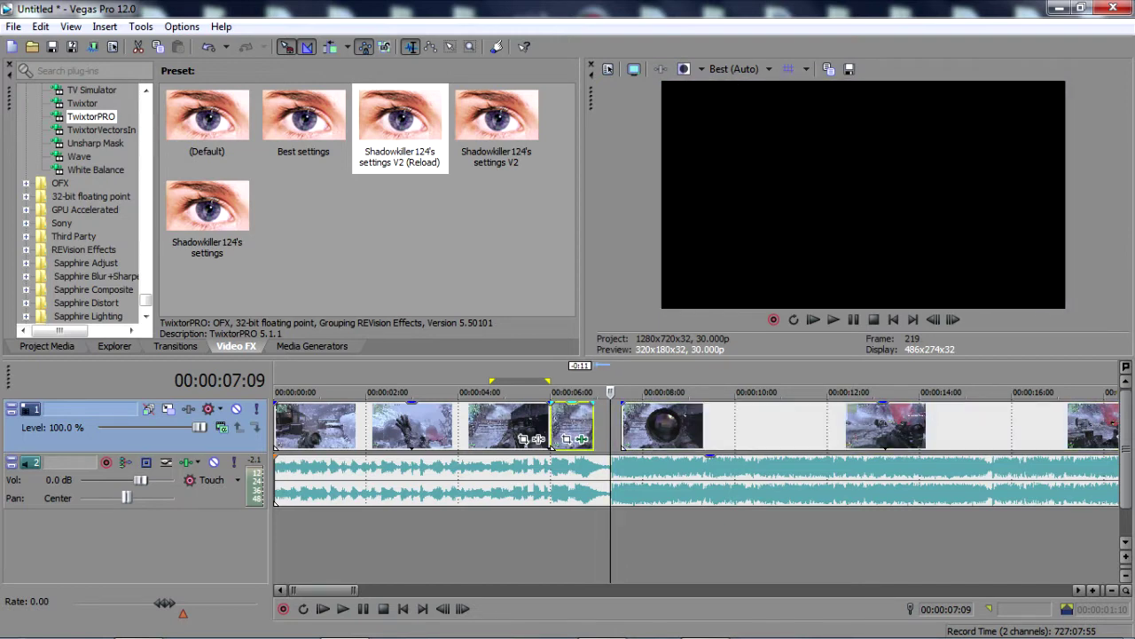
left_click(545, 391)
key("Right")
key("Right")
key("Right")
key("Right")
key("Right")
key("Right")
key("Right")
key("Right")
key("Right")
key("Right")
key("Right")
key("Right")
key("Right")
key("Right")
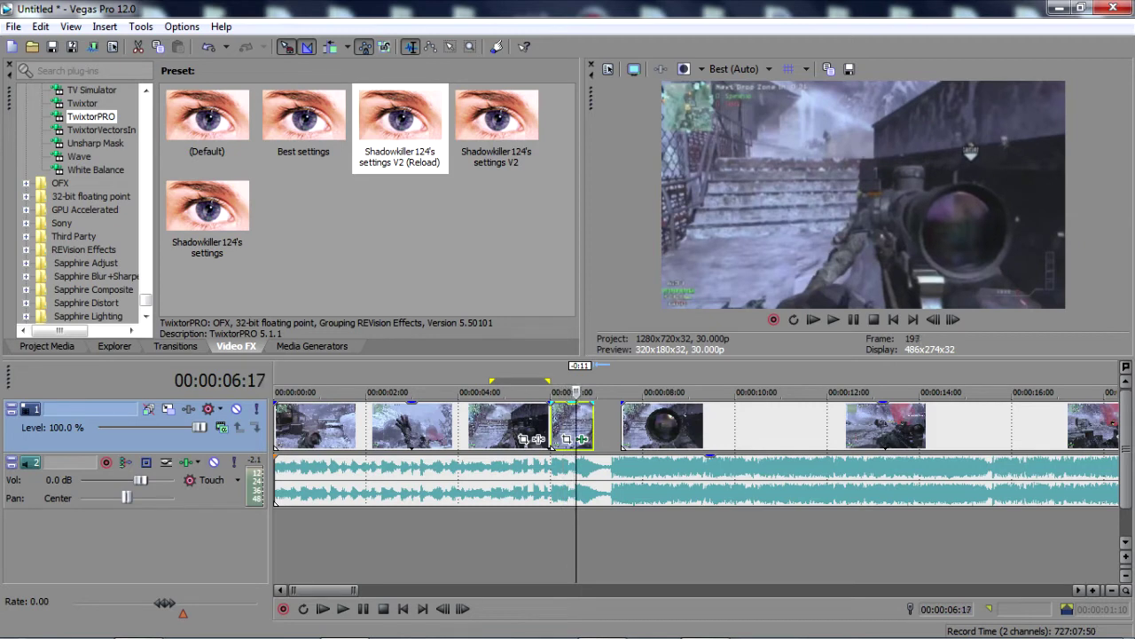
Step: Close the gap by moving the remaining clip against the shortened slice, and check the shot frame around 00:00:07:09
left_click_drag(623, 410, 595, 410)
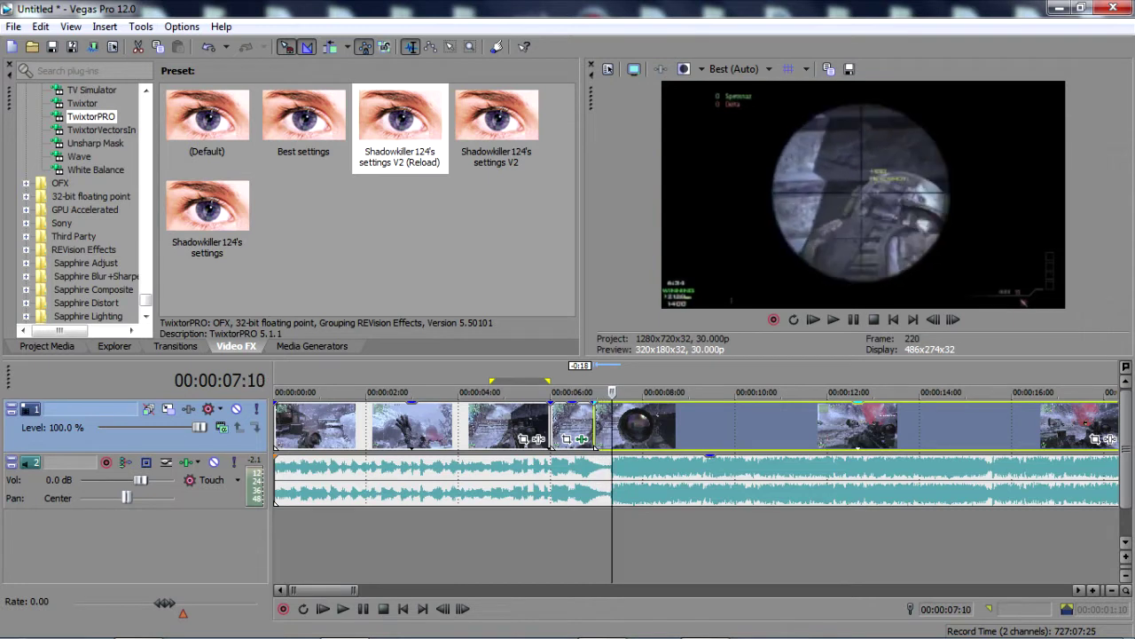
key("Left")
key("Left")
key("Right")
key("Left")
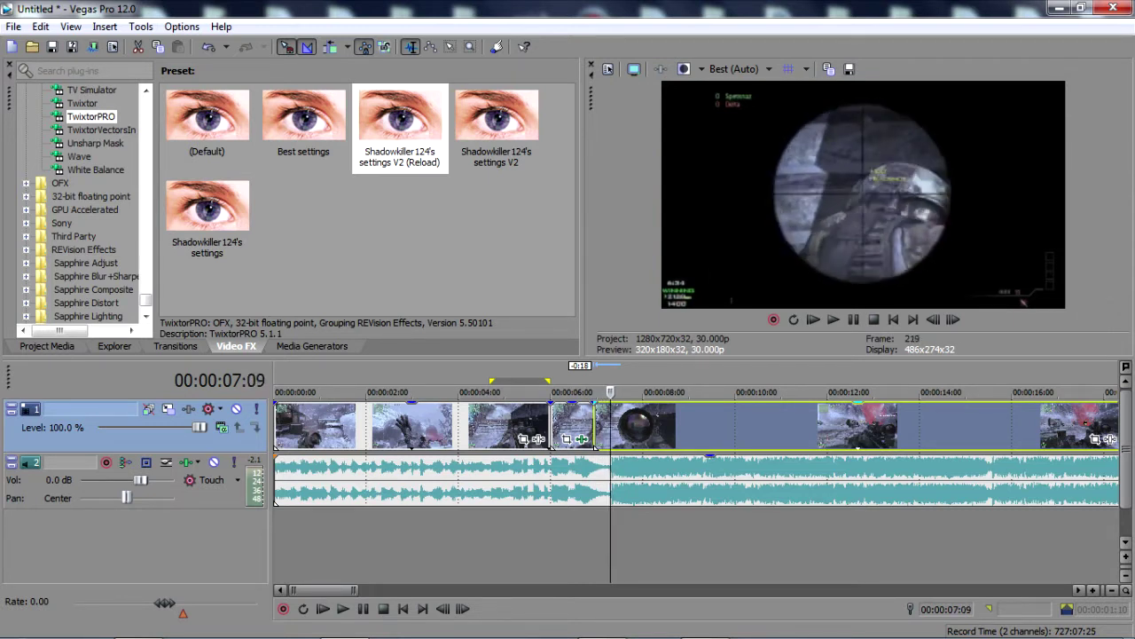
Step: Extend the loop region to 00:00:07:14 and play back the section from 00:00:04:20 through the Twixtor slice
left_click_drag(547, 381, 614, 381)
key("space")
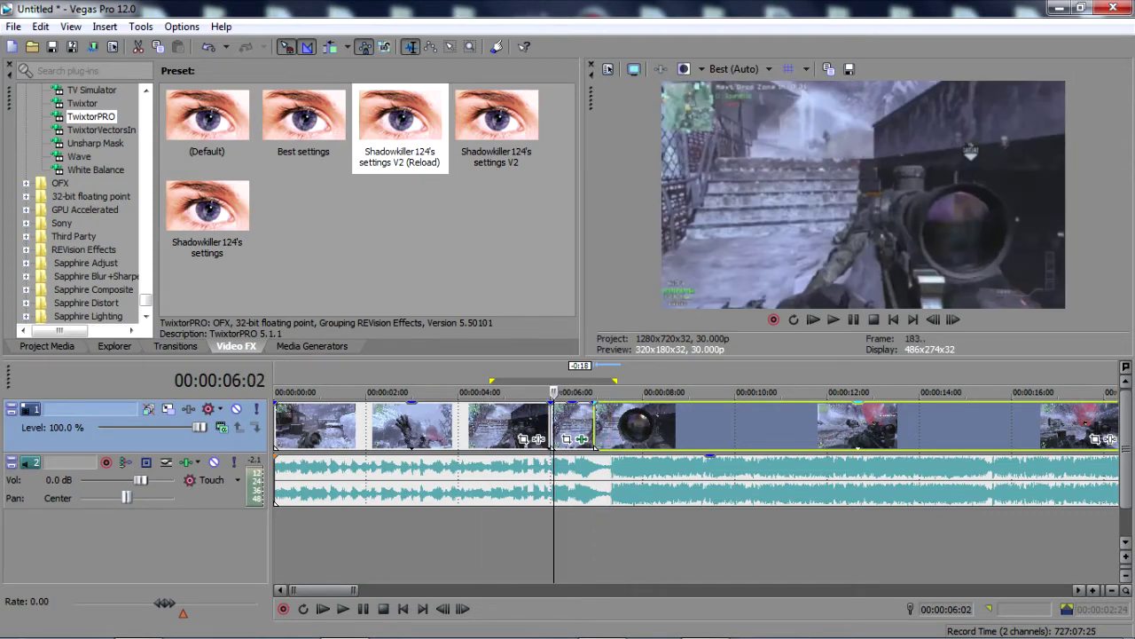
key("space")
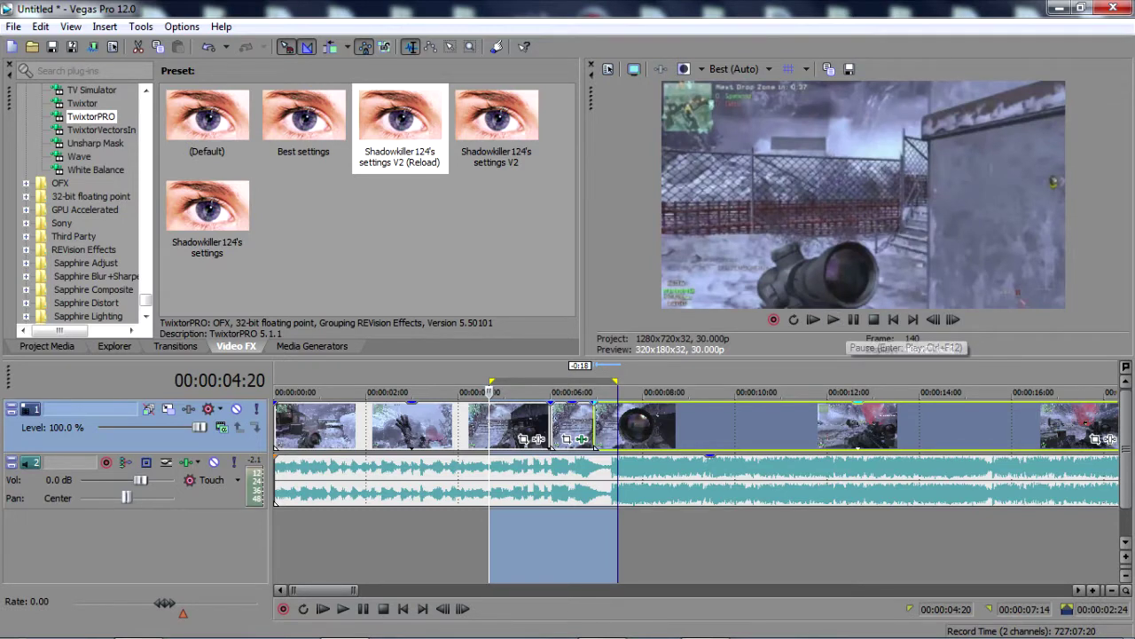
key("space")
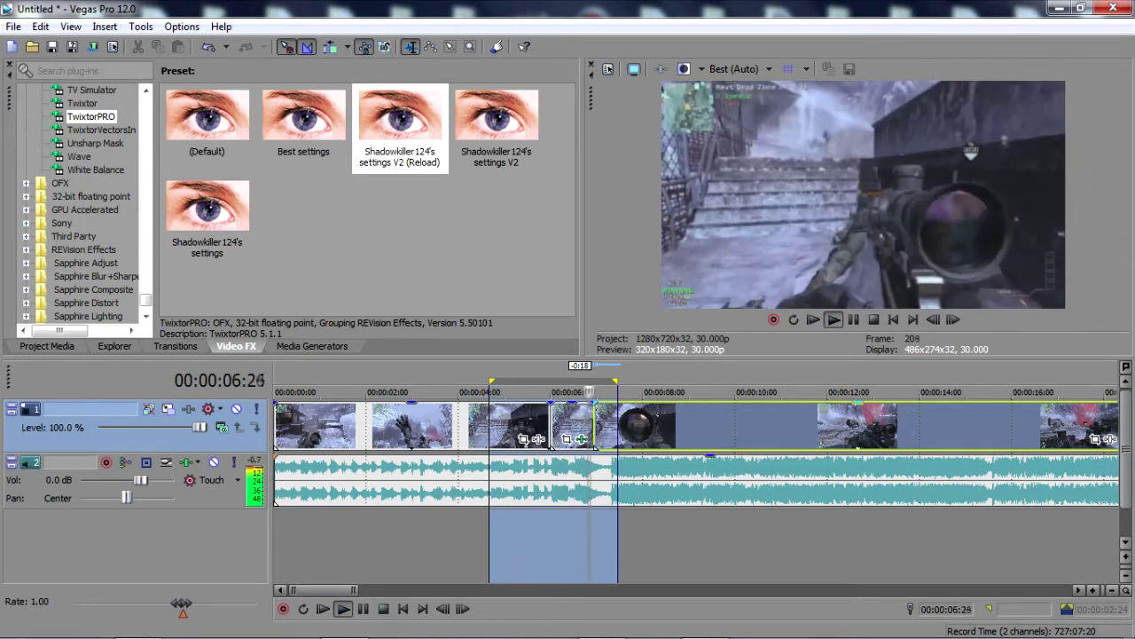
key("space")
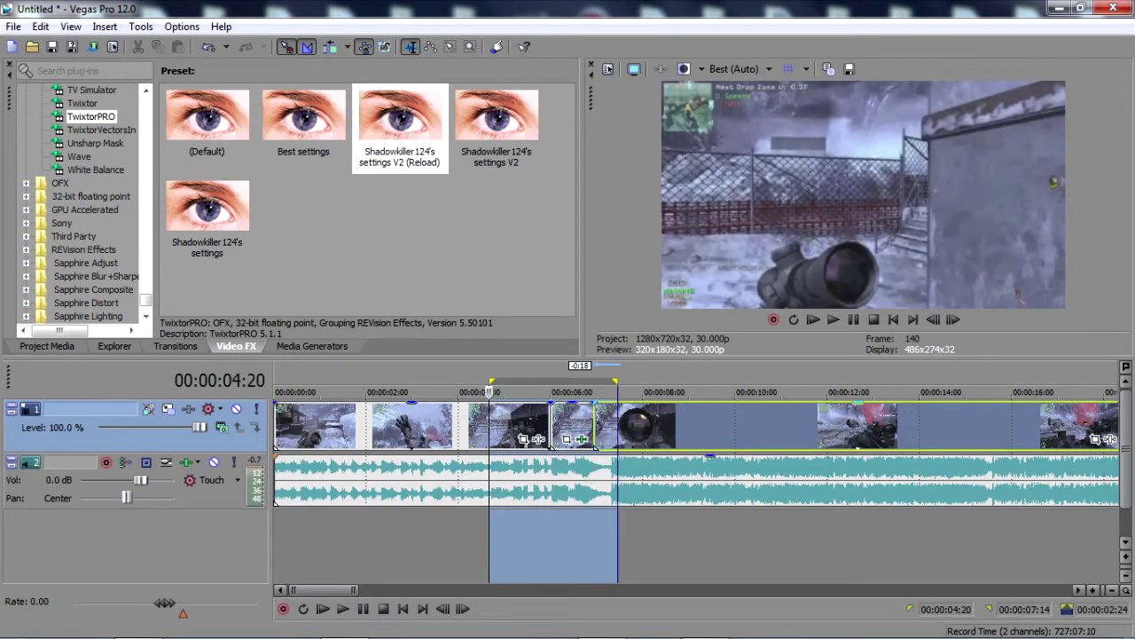
Step: Play the edit from 00:00:04:23 and pause at 00:00:14:00 to check the timing against the music
left_click(494, 392)
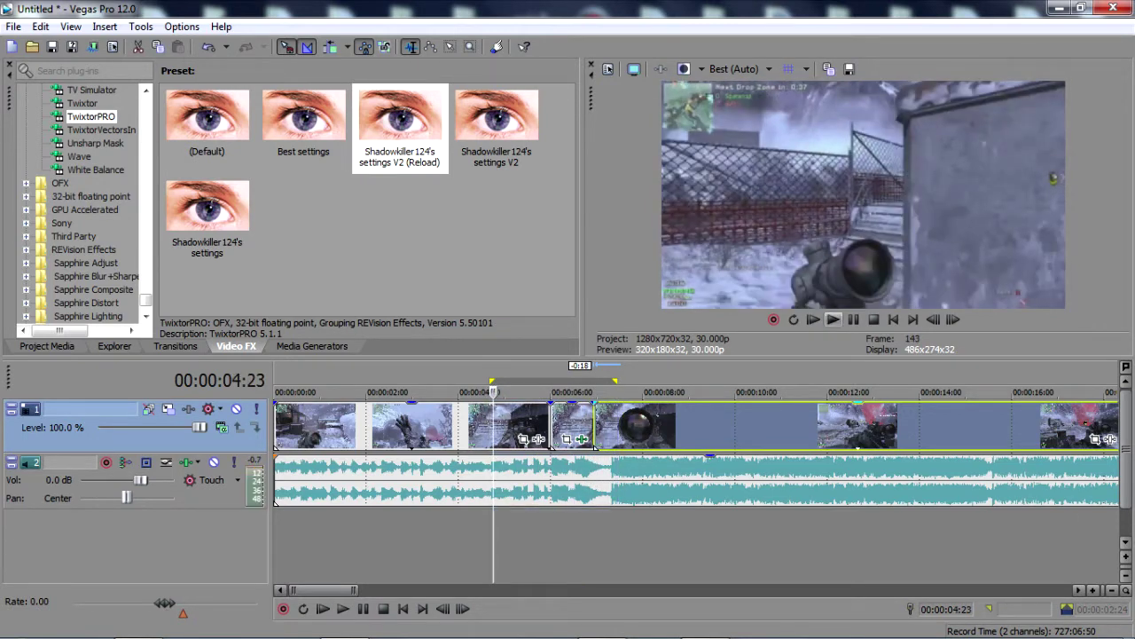
left_click(833, 319)
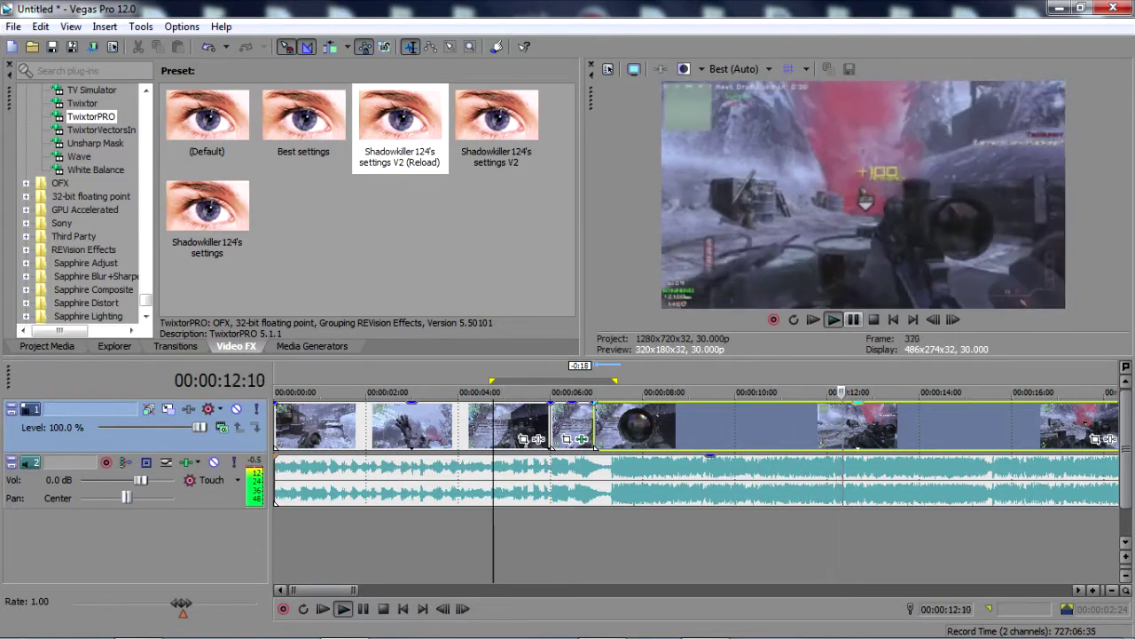
key("Return")
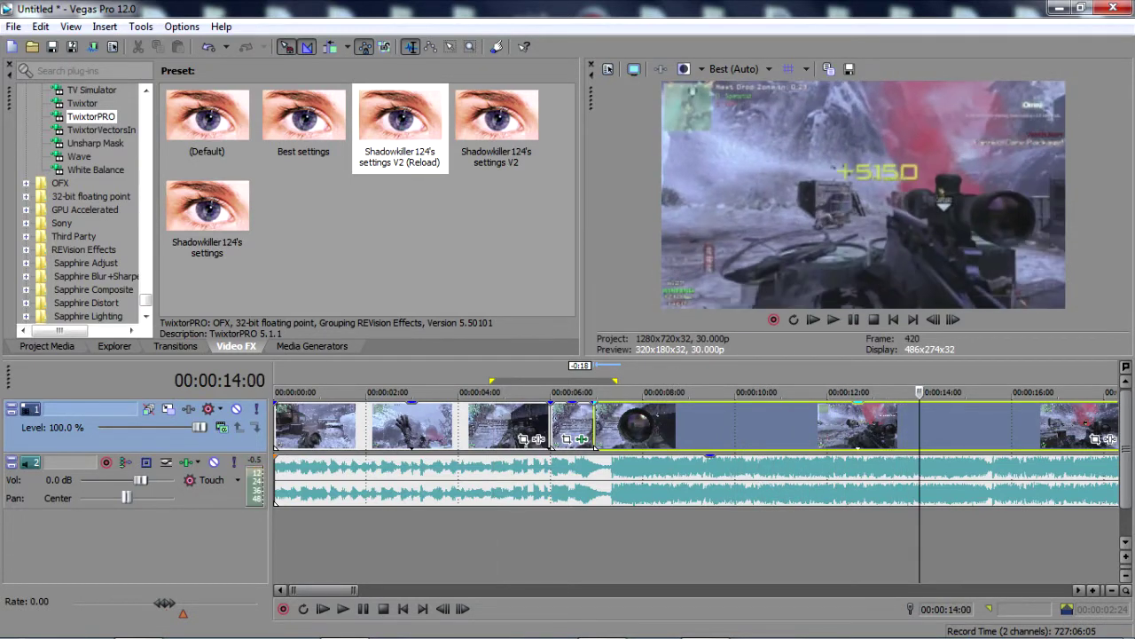
Step: Set the loop region from 00:00:04:28 to 00:00:07:13 and replay the slow-motion section within it
left_click(543, 392)
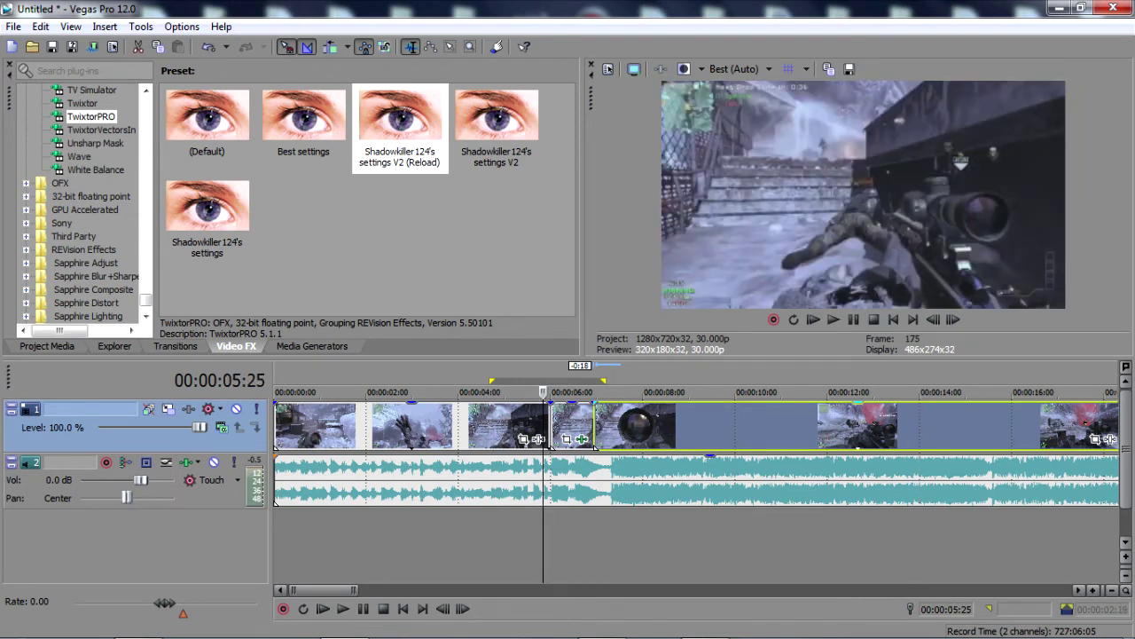
left_click_drag(604, 381, 624, 381)
left_click_drag(491, 382, 616, 380)
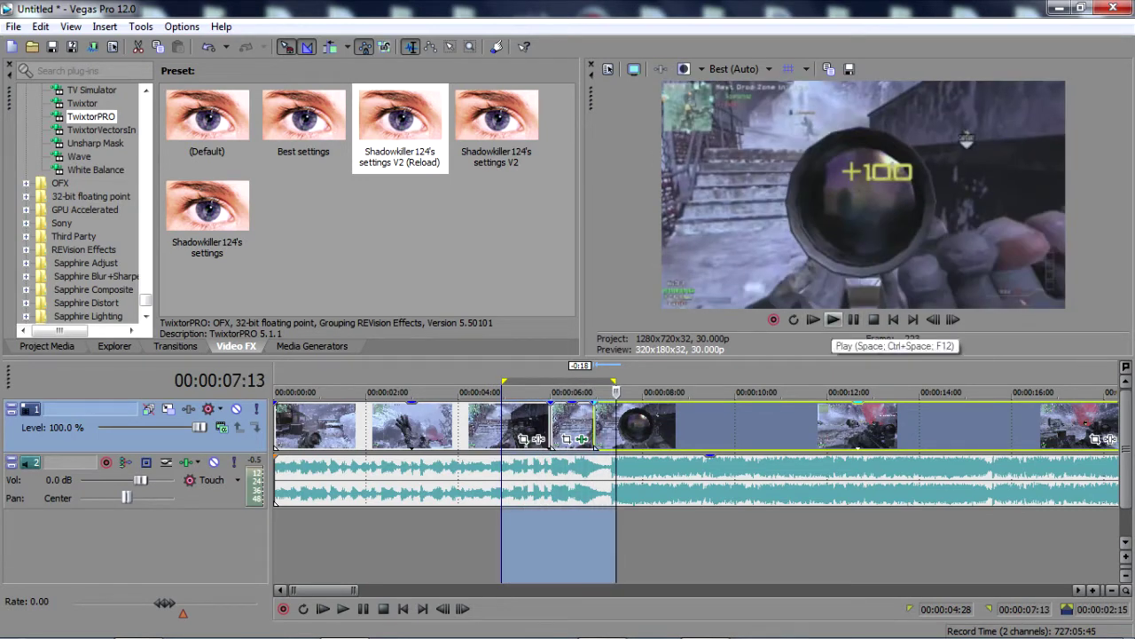
mouse_move(709, 427)
left_mouse_down()
mouse_move(722, 428)
mouse_move(709, 428)
left_mouse_up()
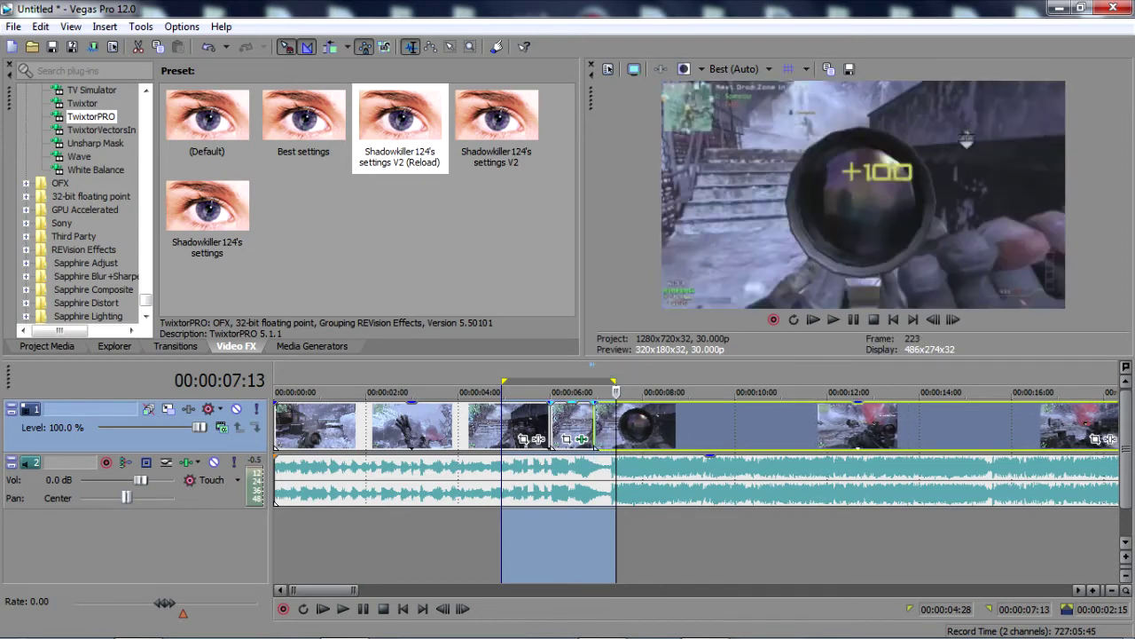
left_click(834, 319)
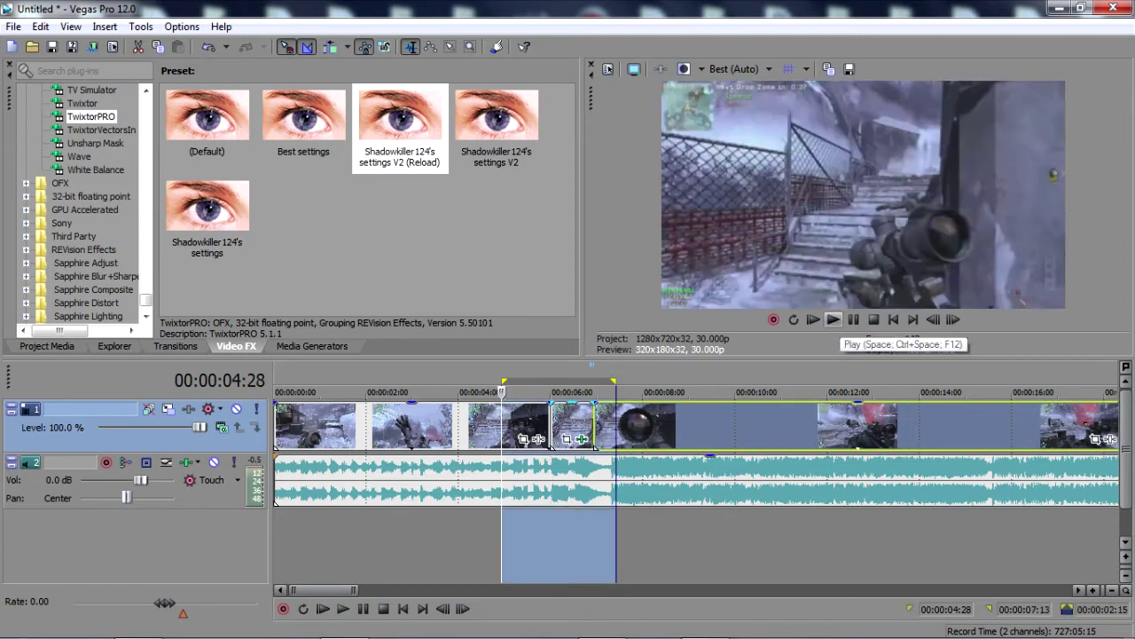
left_click(833, 319)
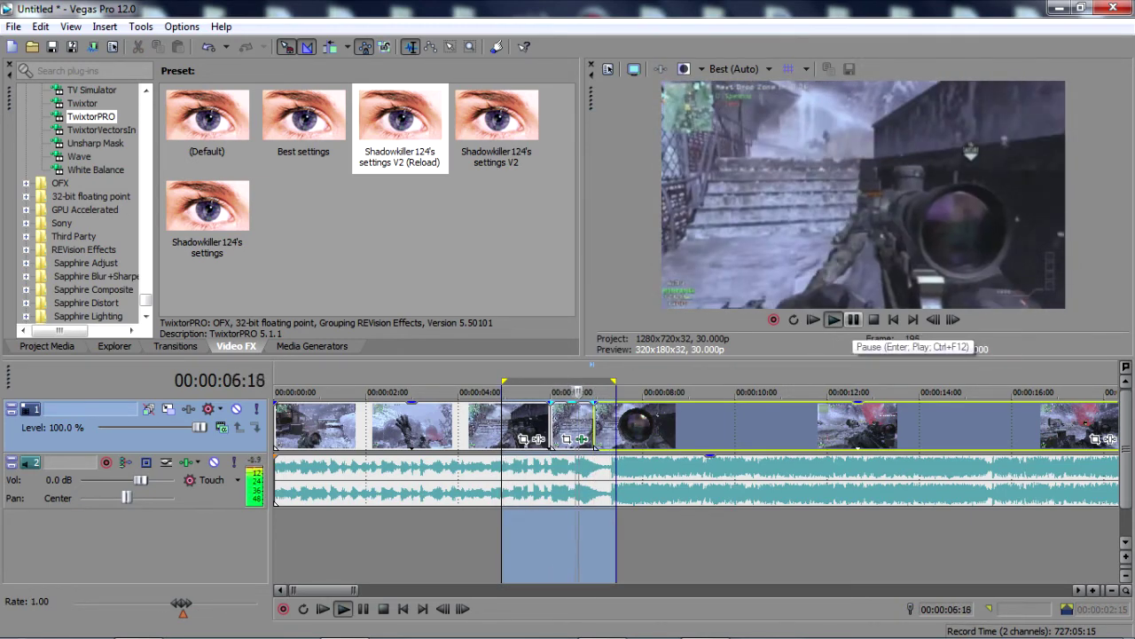
left_click(853, 320)
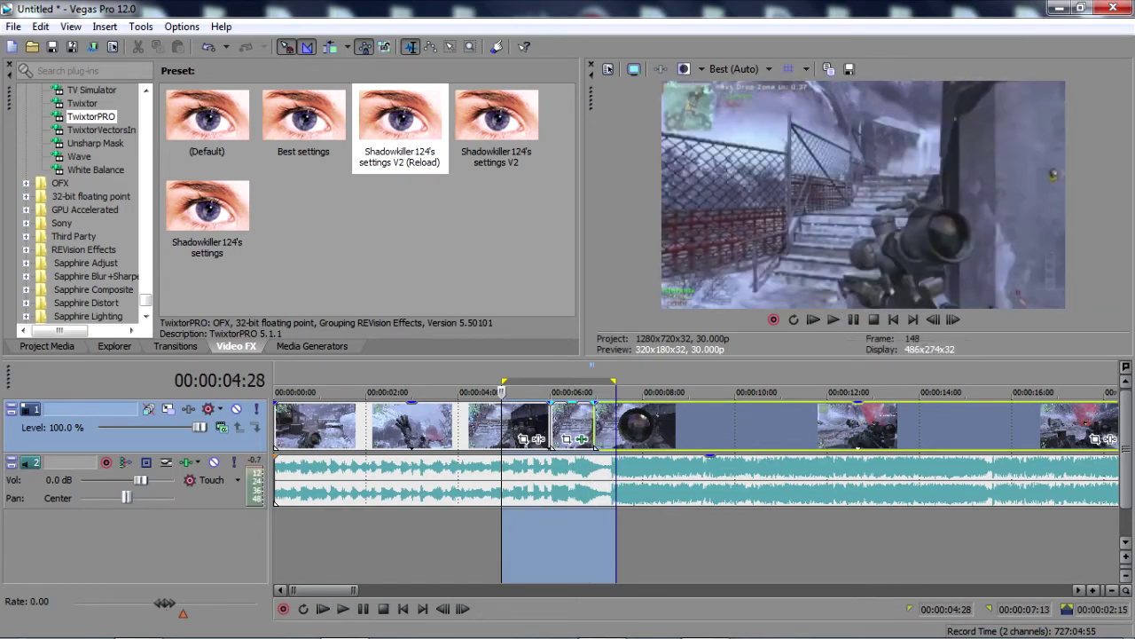
Step: Shift the loop region later and place the cursor on the shot frame at 00:00:07:09, where the music gets louder
left_click_drag(615, 381, 654, 382)
left_click_drag(503, 381, 572, 381)
left_click(550, 391)
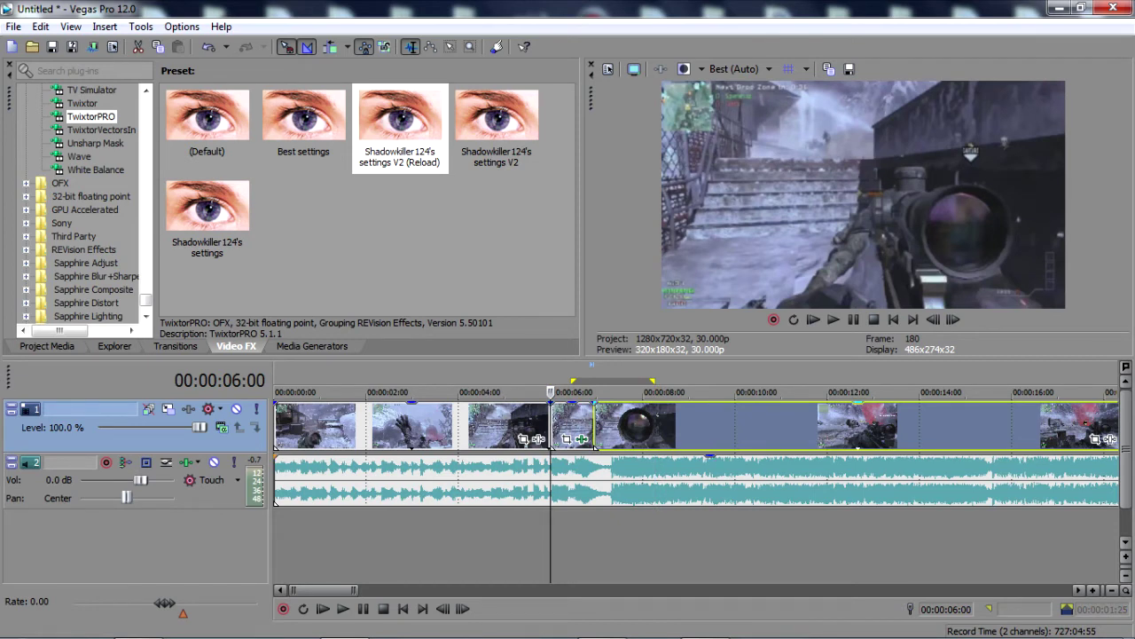
left_click(603, 425)
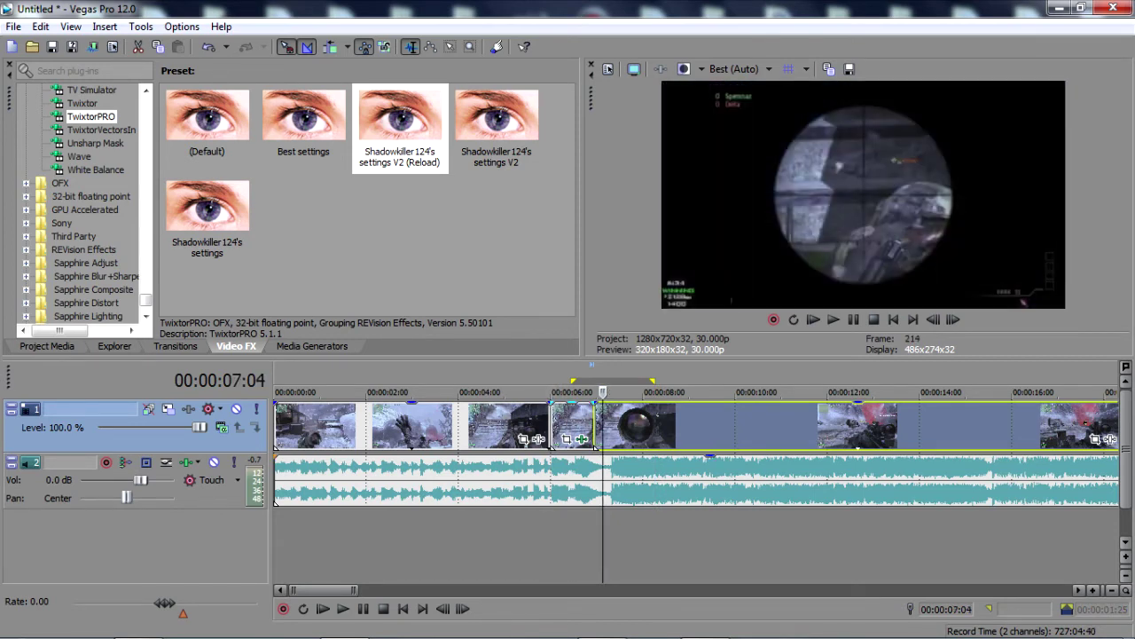
left_click(1100, 426)
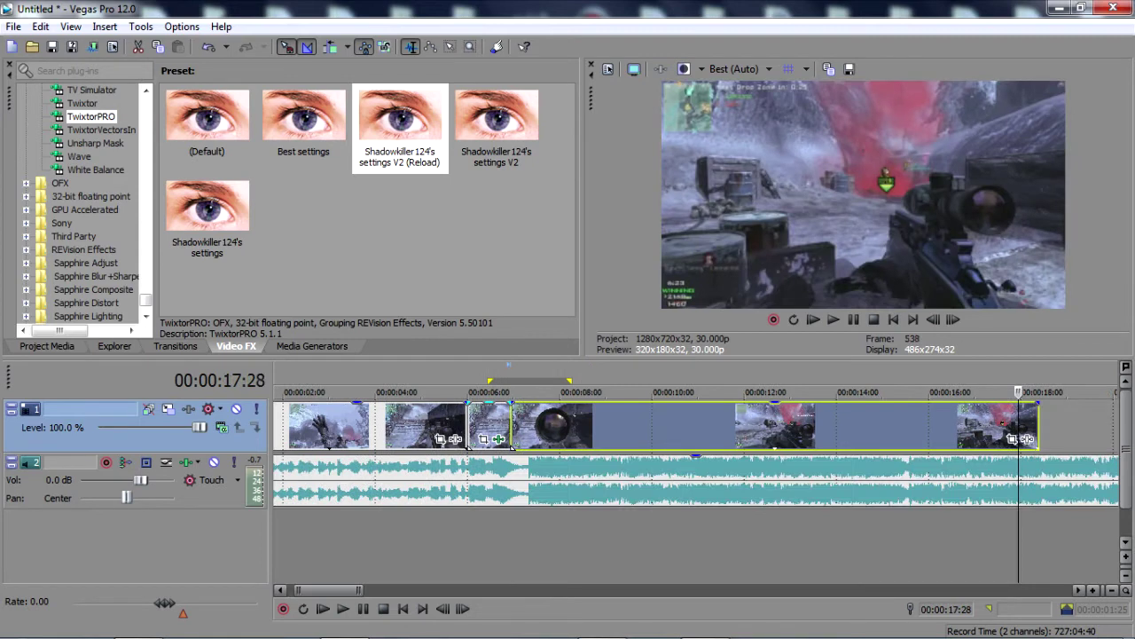
left_click(523, 426)
scroll(523, 426, "up", 3)
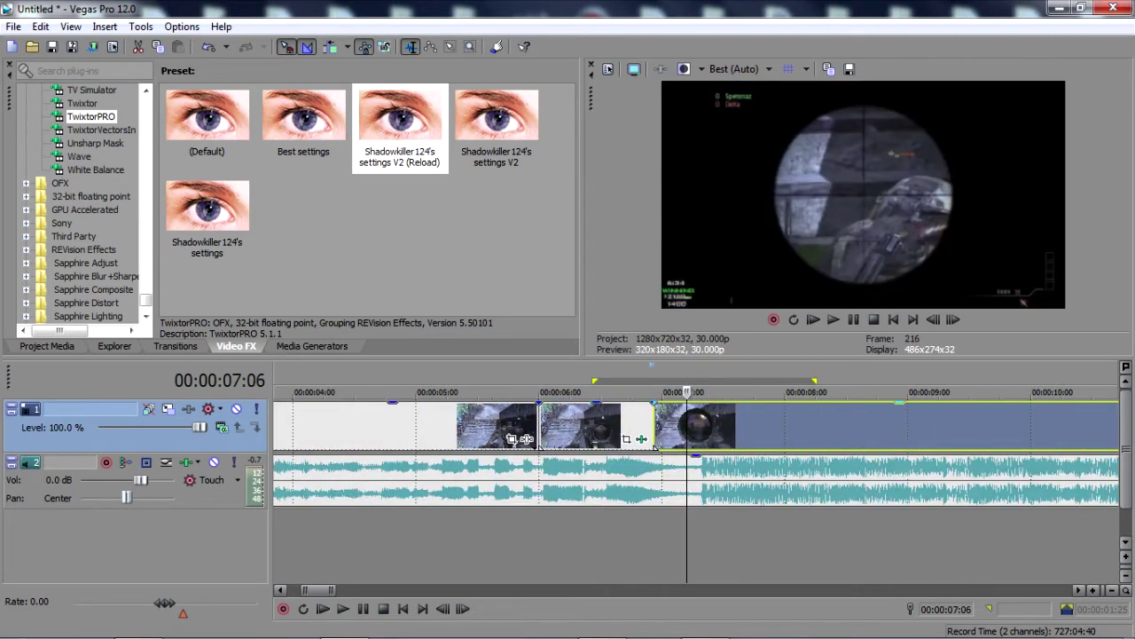
key("Right")
key("Right")
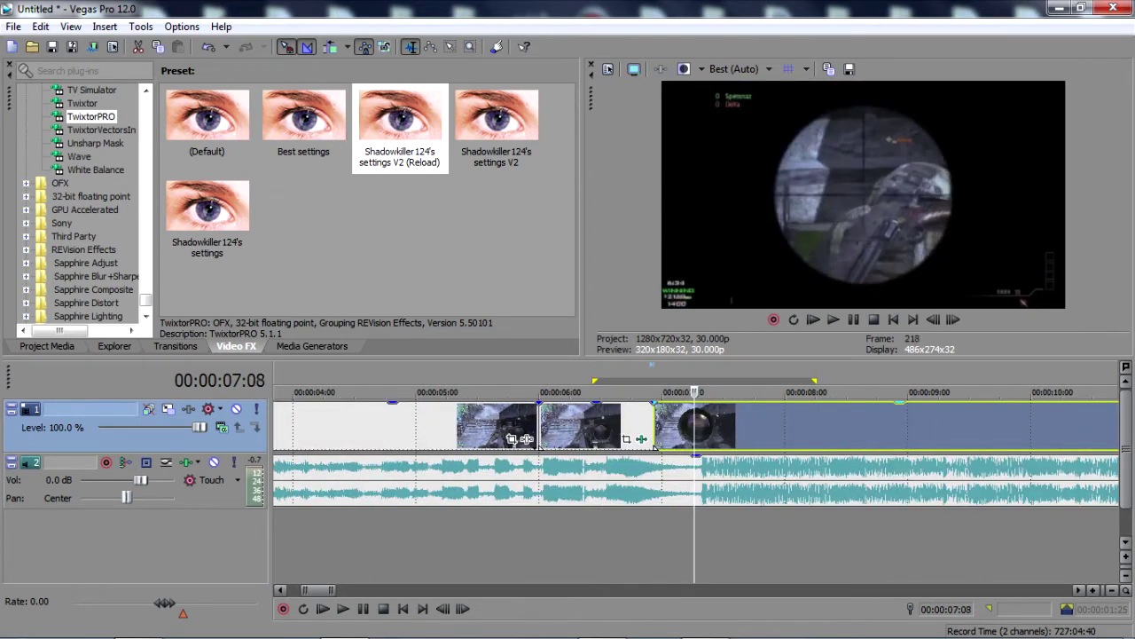
key("Right")
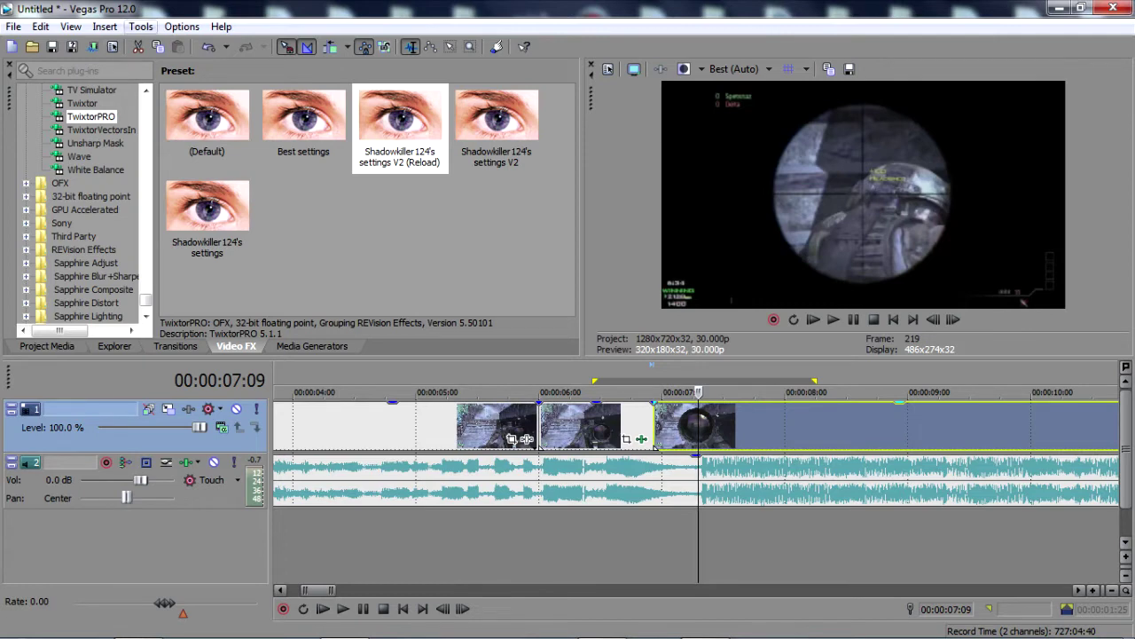
left_click(141, 26)
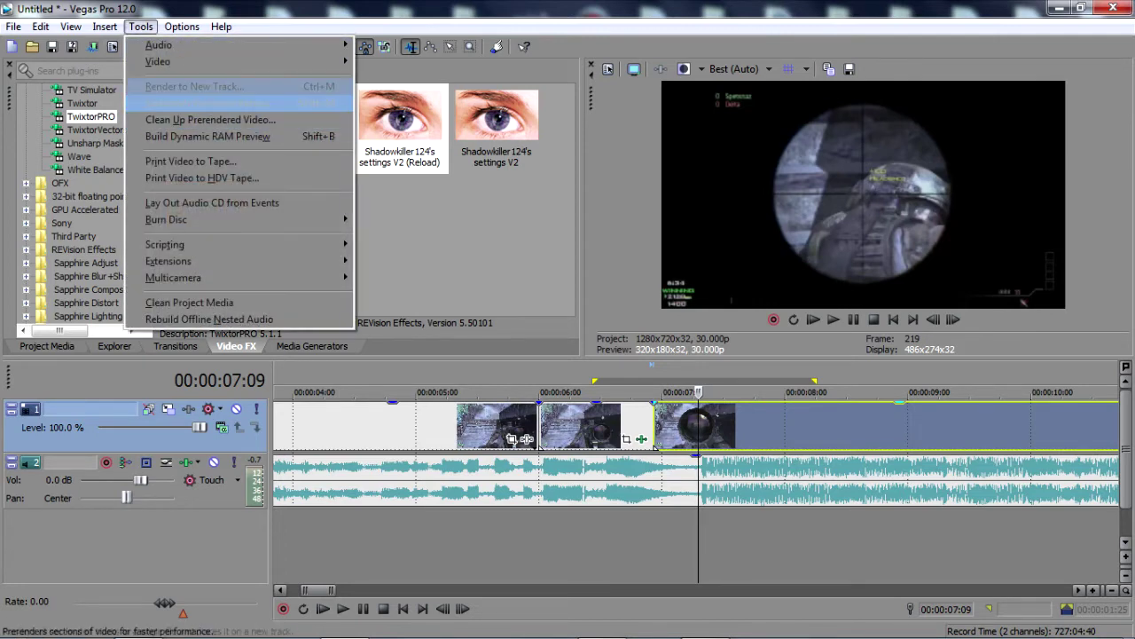
mouse_move(105, 26)
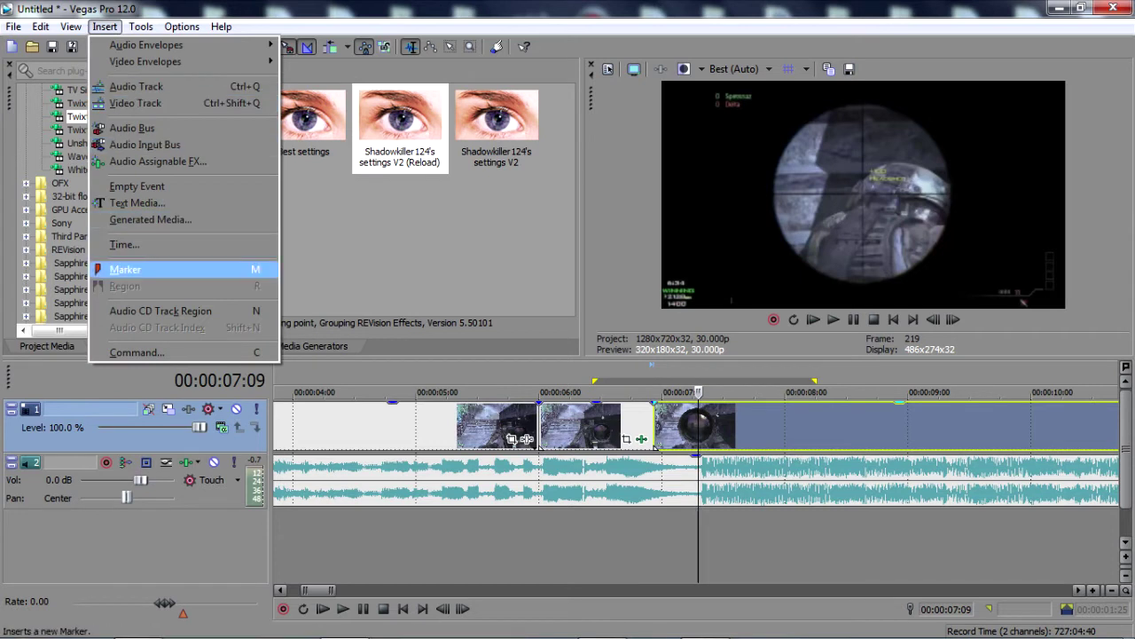
key("Escape")
key("Left")
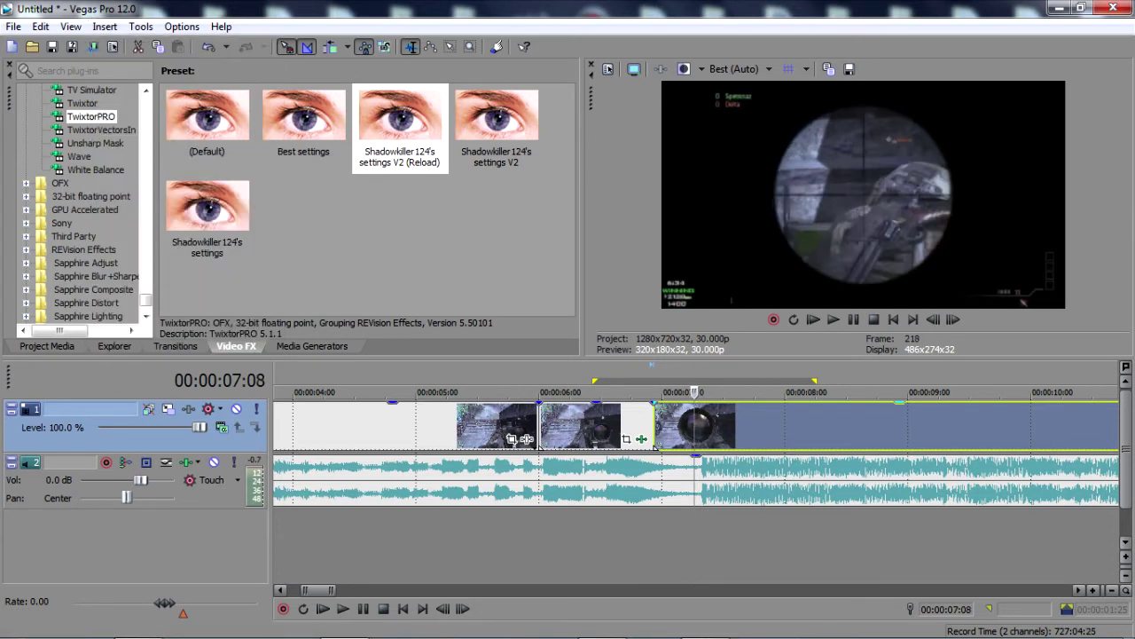
key("Right")
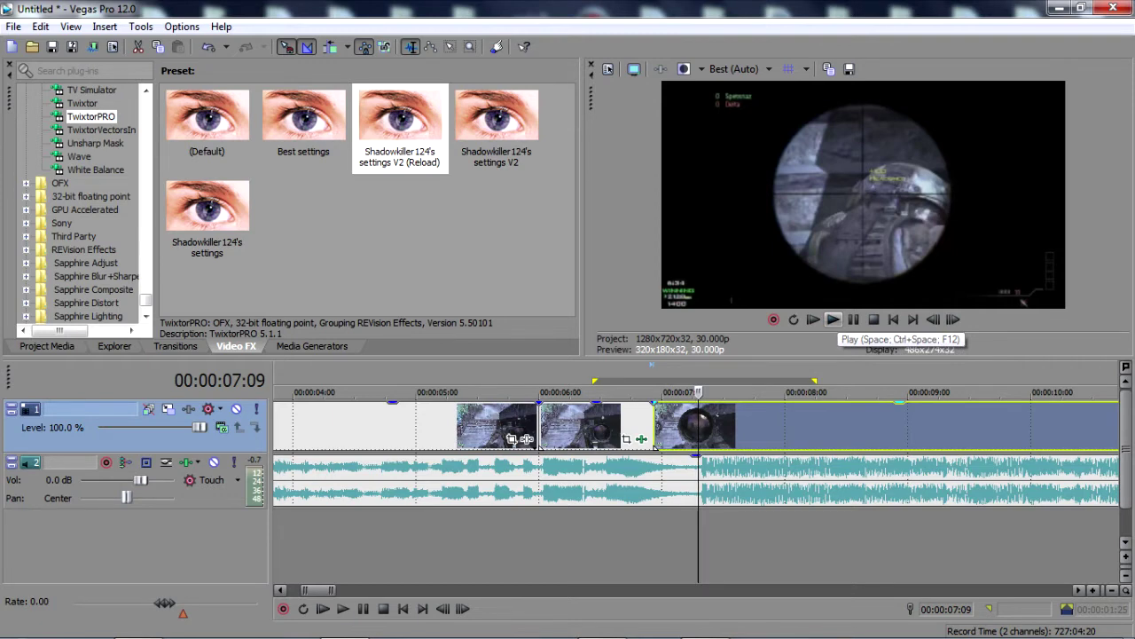
Step: Play from 00:00:07:09, insert six markers on the beats up to 00:00:13:28, and pause the playback
left_click(833, 320)
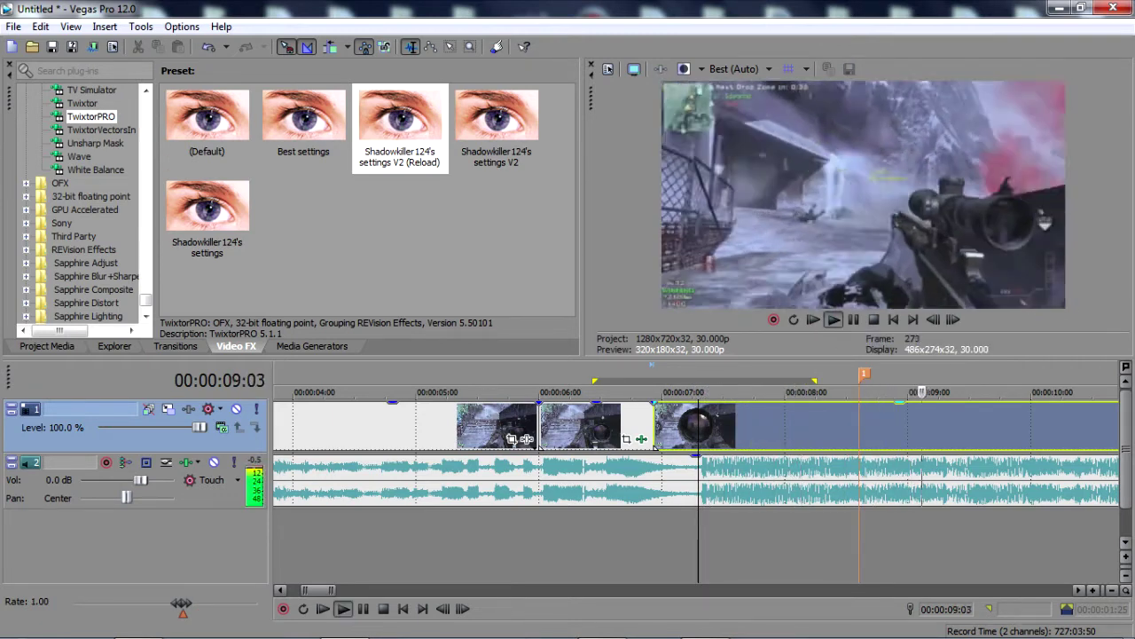
key("m")
key("m")
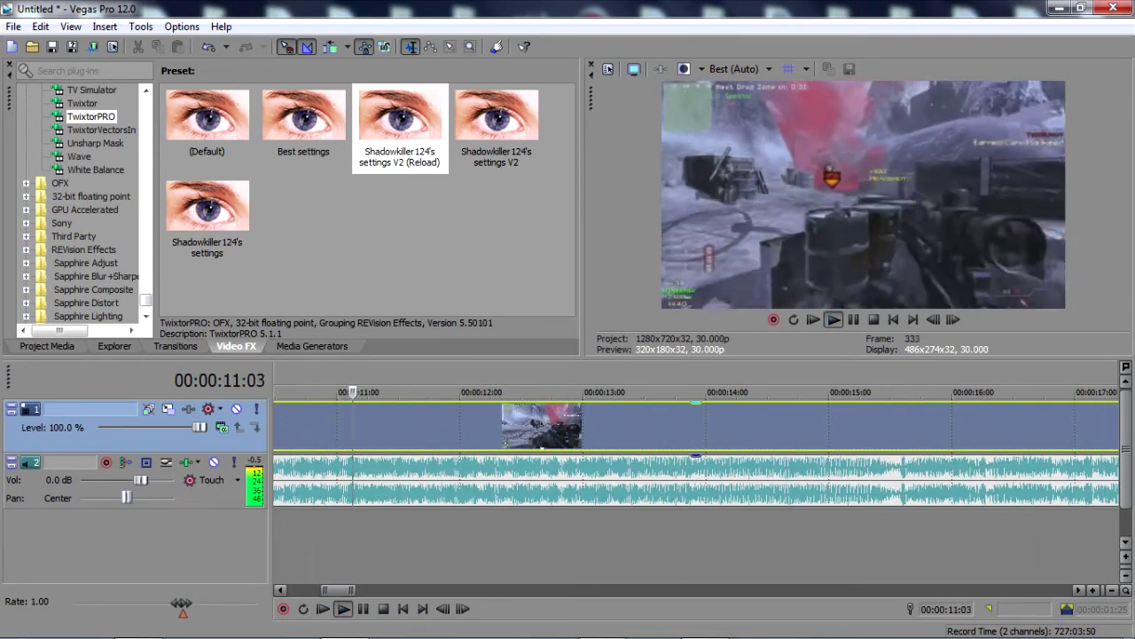
key("m")
key("m")
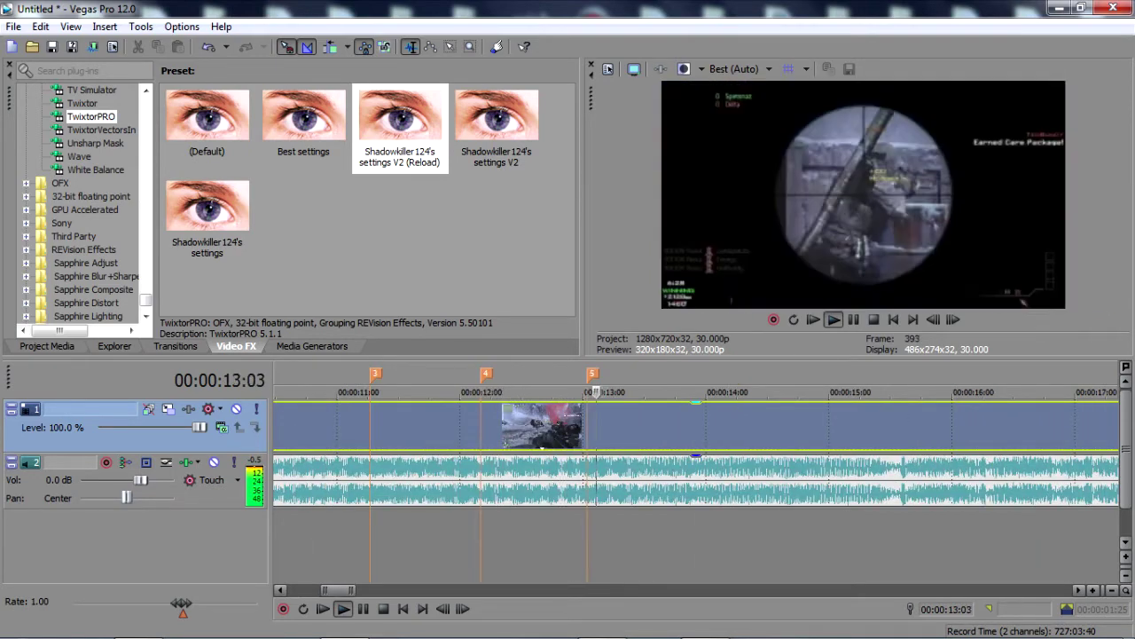
key("m")
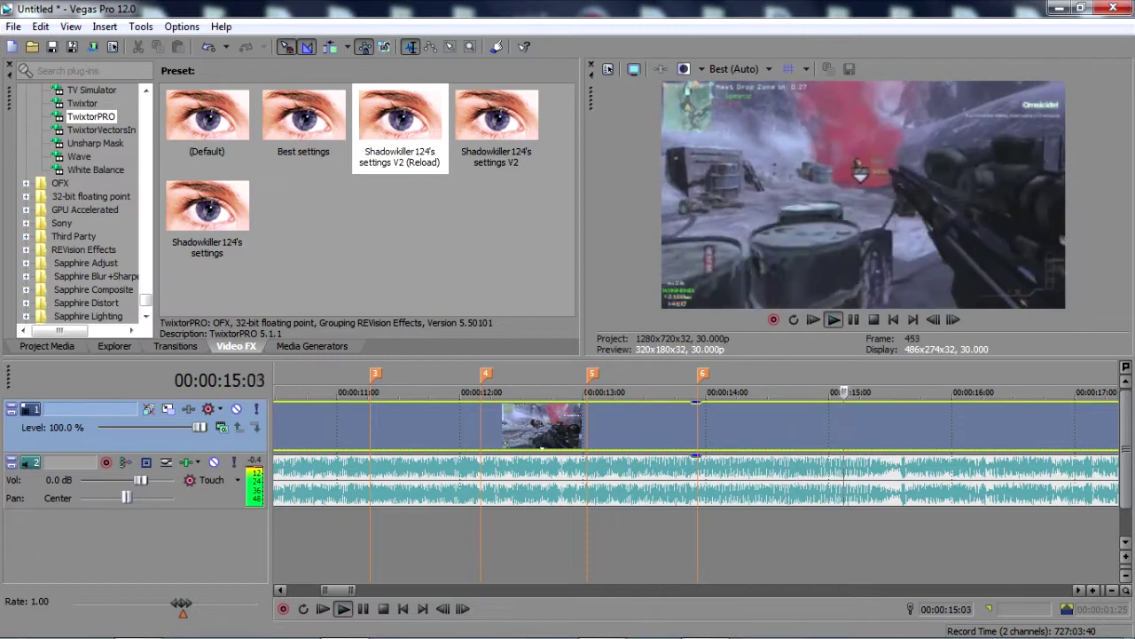
key("Return")
Step: Delete marker 6 at 00:00:13:28 and move the cursor to marker 1 at 00:00:08:18
right_click(703, 373)
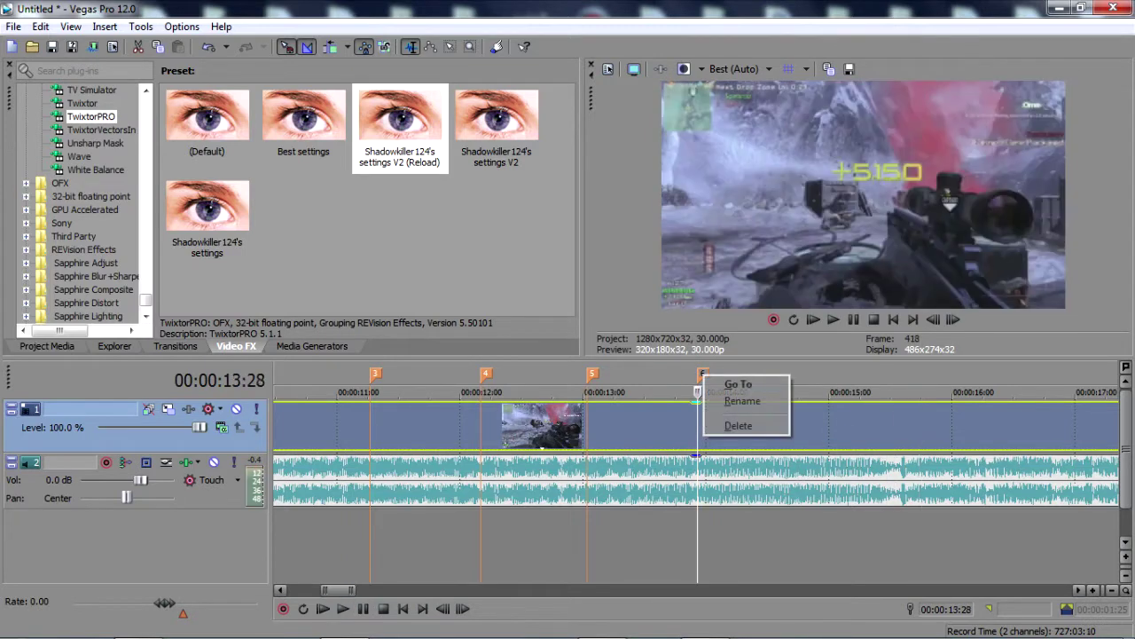
left_click(738, 423)
left_click_drag(338, 589, 324, 590)
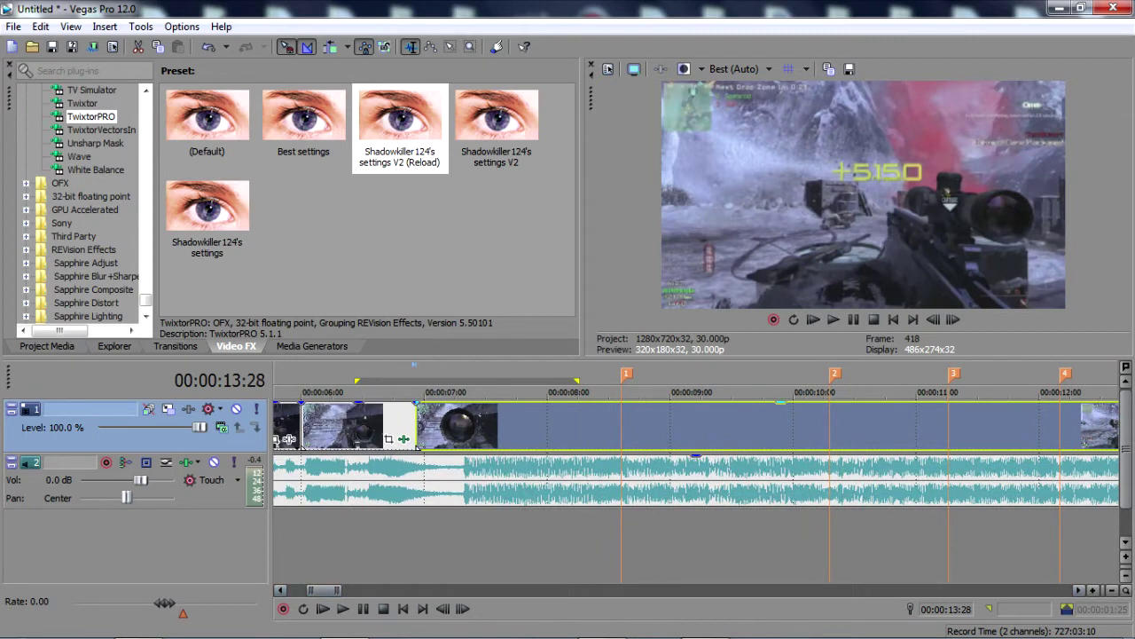
left_click(589, 426)
left_click(577, 392)
left_click(626, 374)
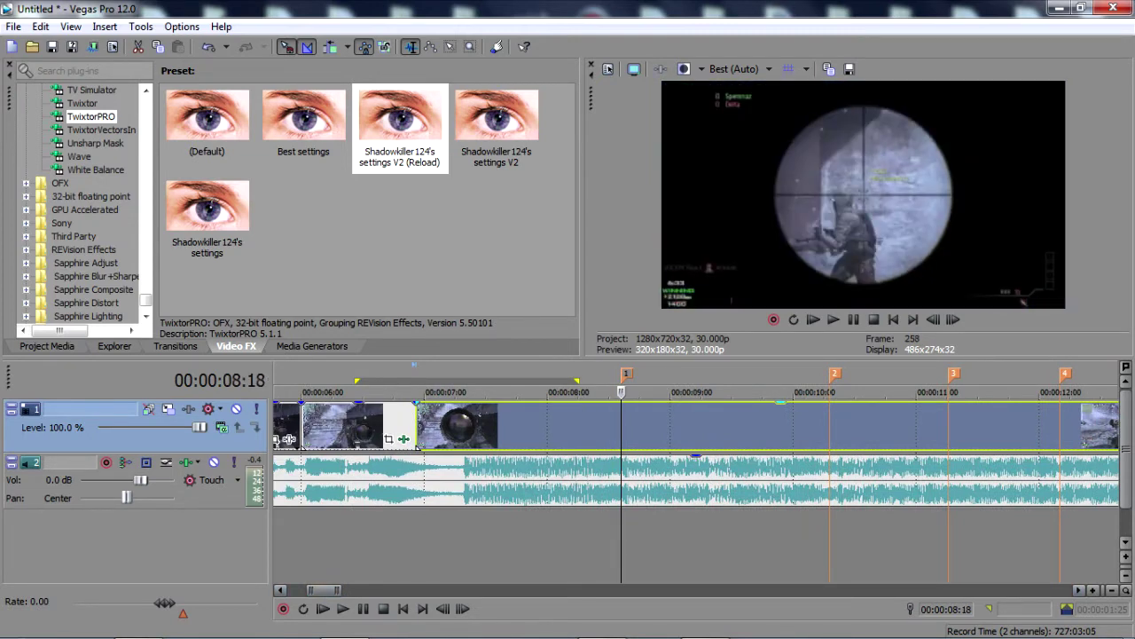
Step: Play the edit from 00:00:07:18, pausing at 00:00:10:06 and playing on, to compare the next shot with marker 2
left_click_drag(454, 392, 497, 392)
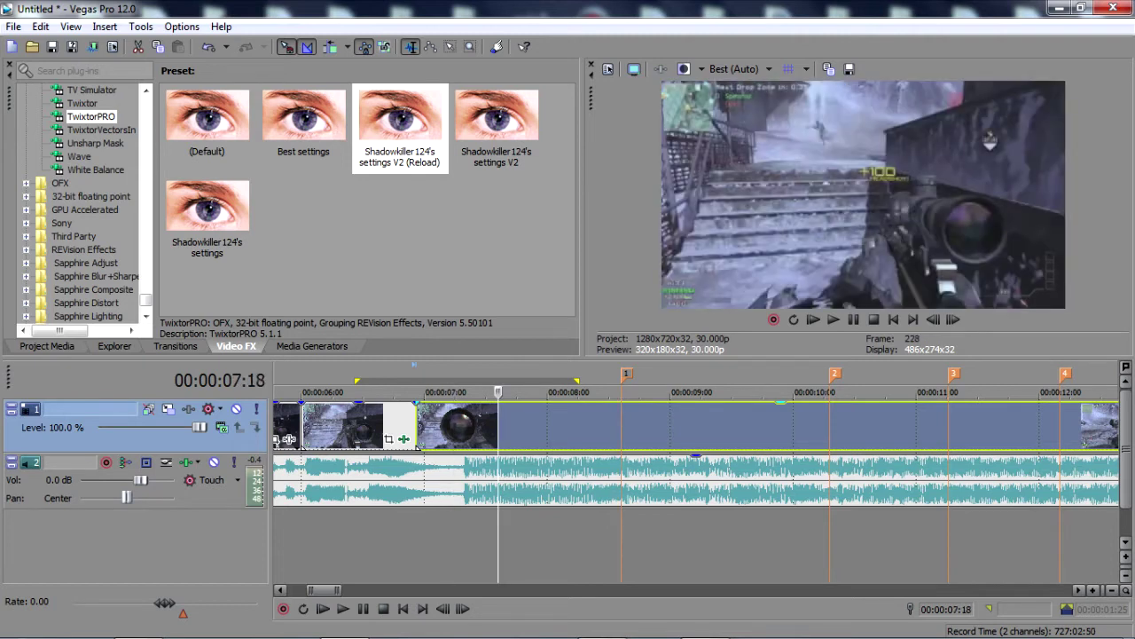
key("space")
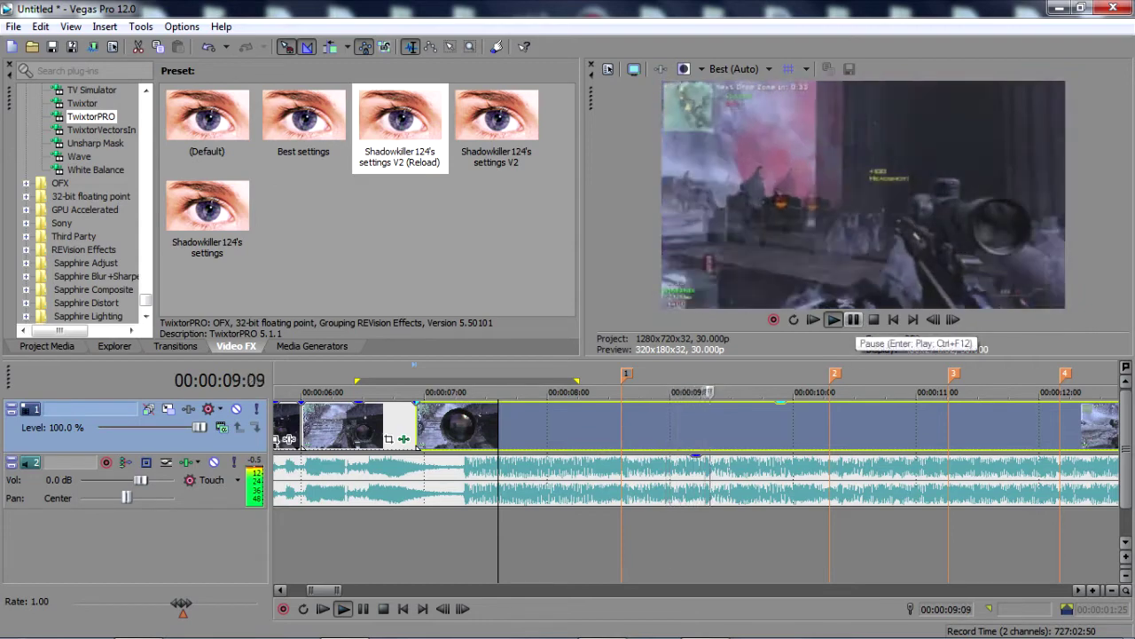
left_click(853, 319)
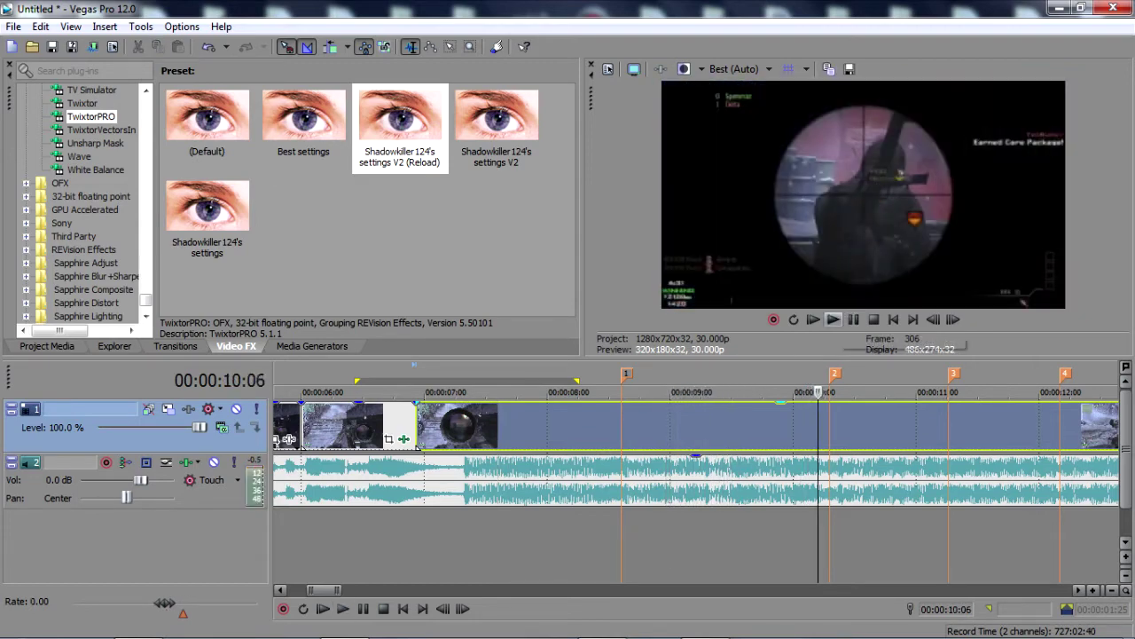
left_click(832, 319)
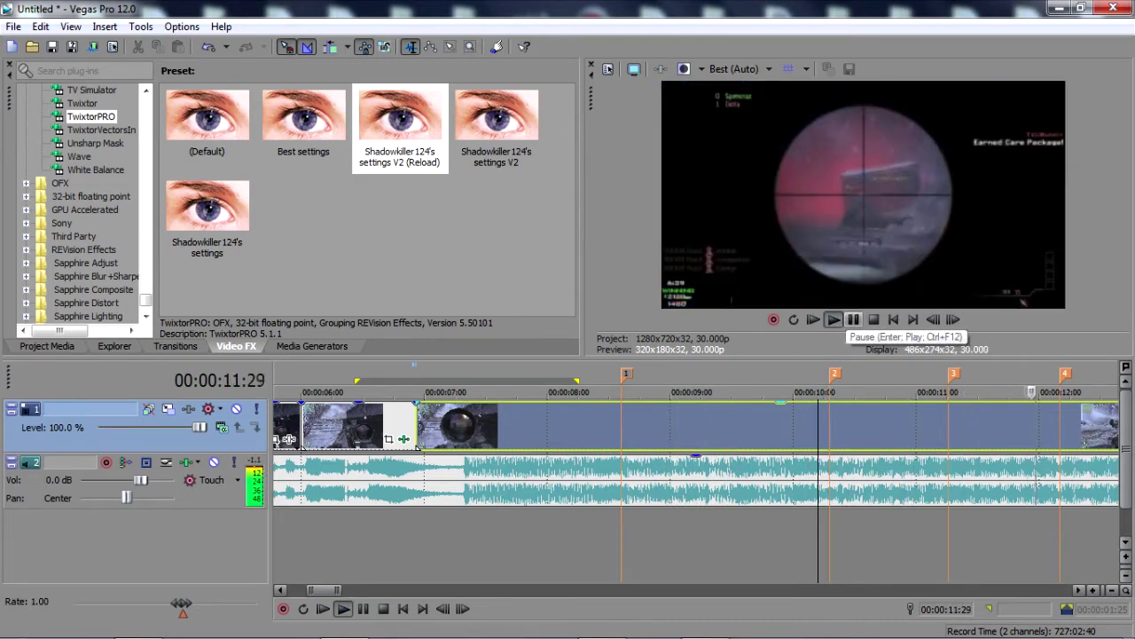
left_click(852, 320)
Step: Split the gameplay clip at 00:00:10:01, on the frame shortly before marker 2
left_click(851, 427)
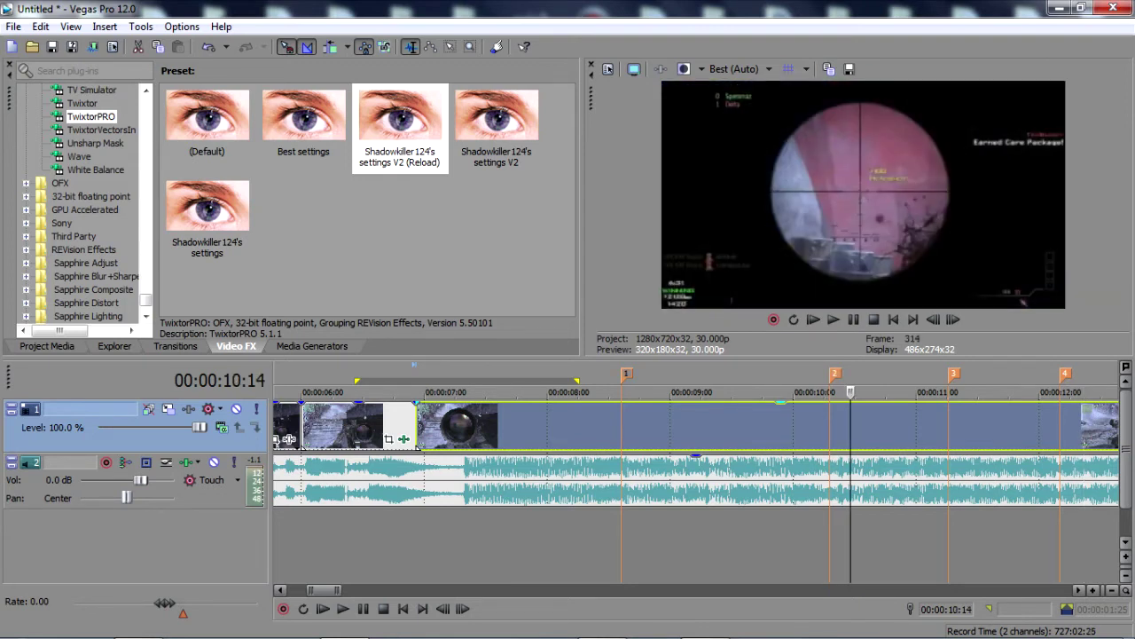
key("1")
key("space")
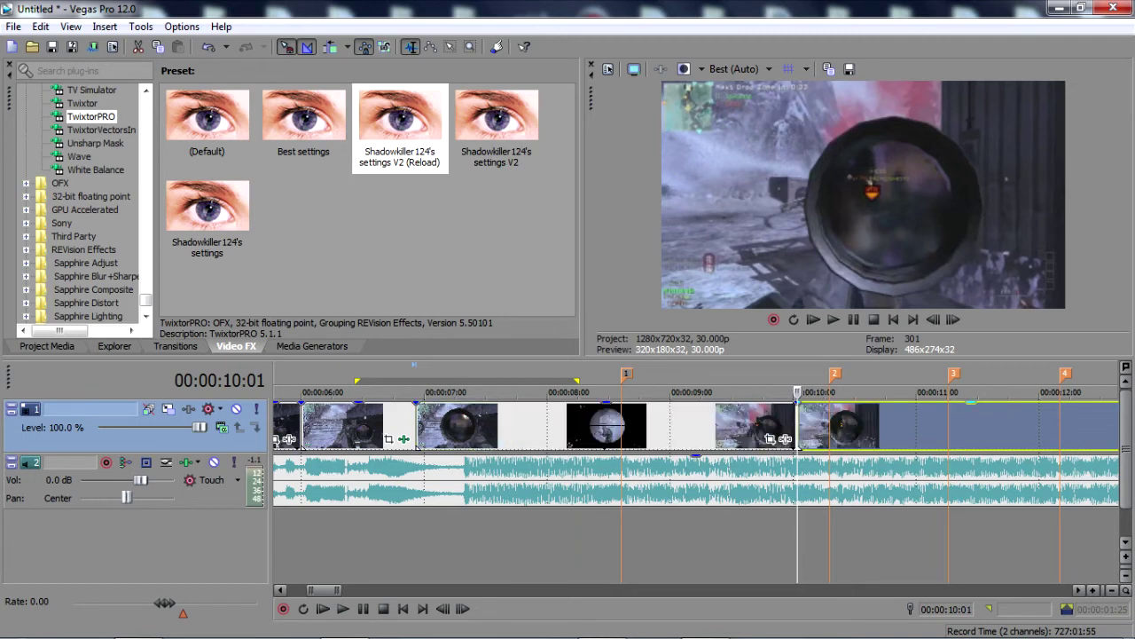
Step: Split off a three-frame section ending at 00:00:10:04 and shift the rest of the clip to start at marker 2
key("Right")
key("Right")
key("Right")
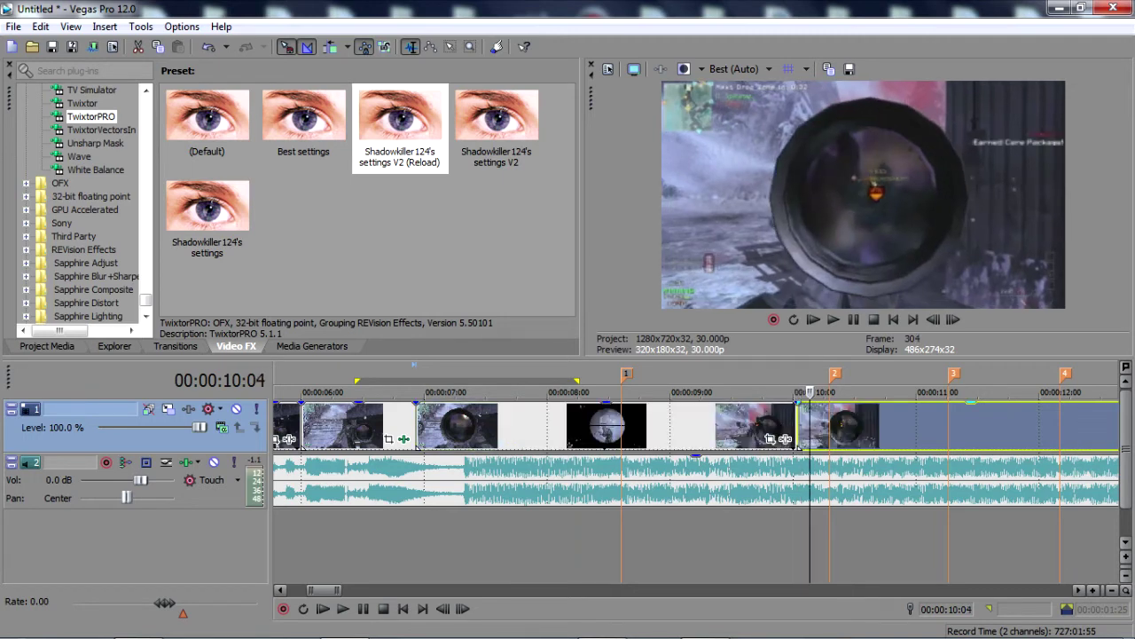
left_click_drag(798, 448, 833, 449)
Step: Apply the TwixtorPRO preset "Shadowkiller124's settings V2 (Reload)" to the short section and extend it to marker 2
left_click(400, 128)
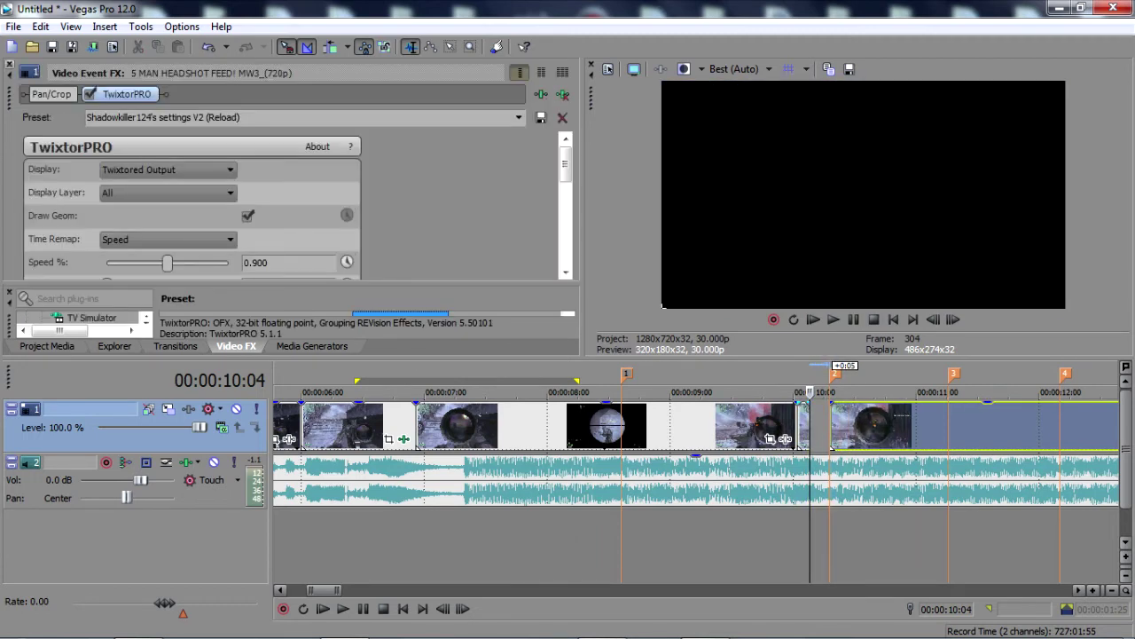
left_click(9, 65)
left_click_drag(809, 426, 831, 426)
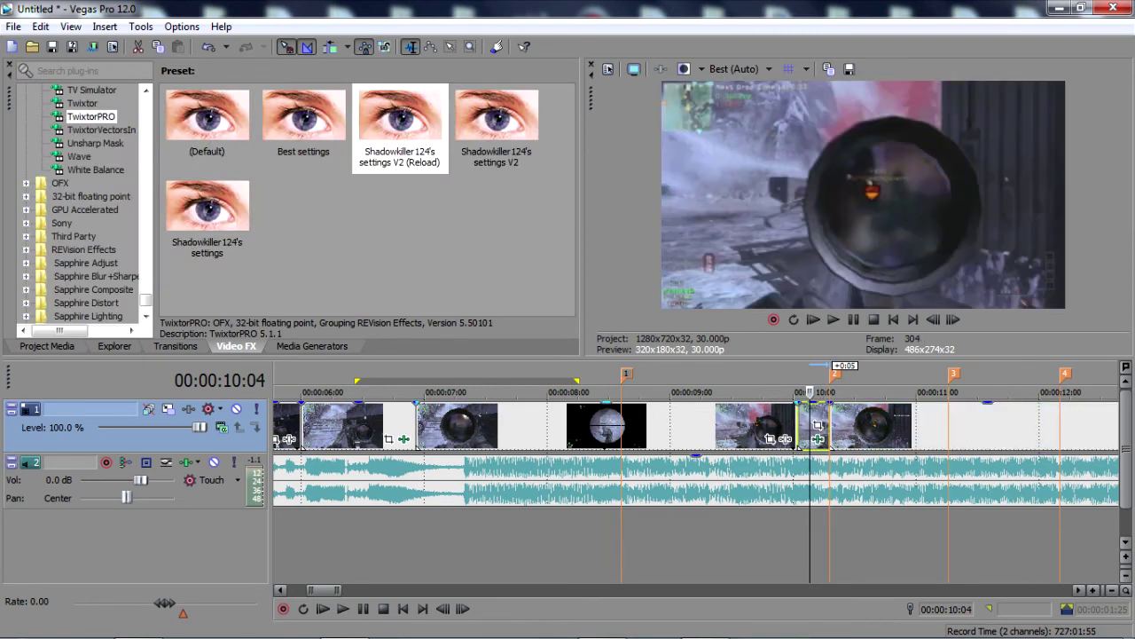
Step: Set the loop region from 00:00:09:28 to 00:00:10:09 and build a RAM preview of the new slow-motion section
left_click_drag(785, 541, 830, 541)
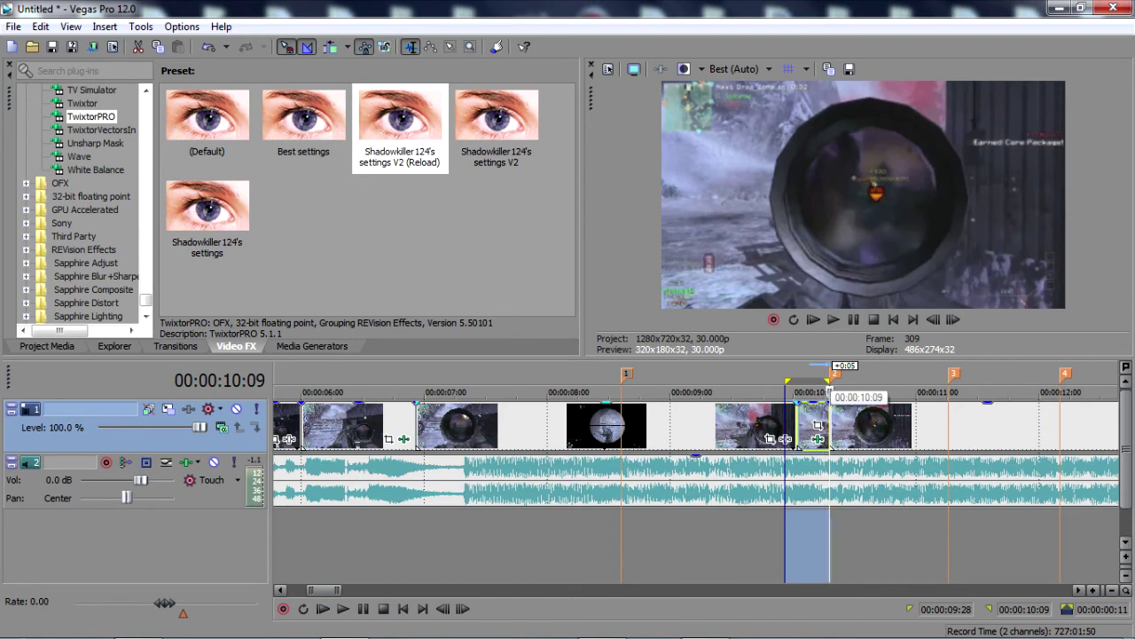
key("shift+b")
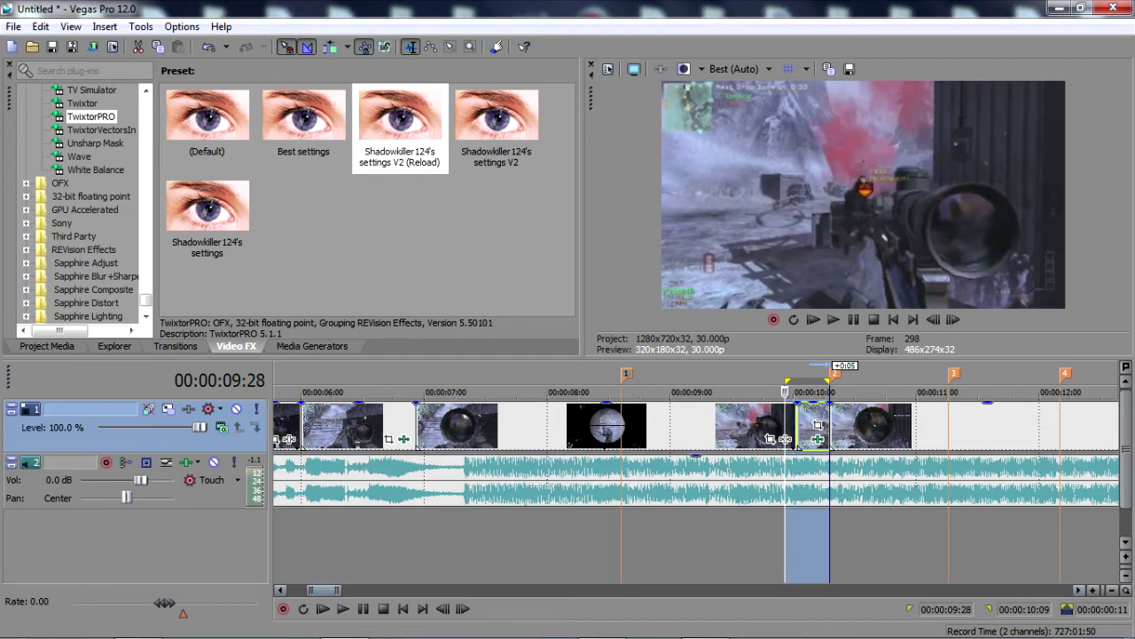
Step: Split the music track at the end of the gameplay clip and delete the remaining music after it
scroll(797, 448, "down", 3)
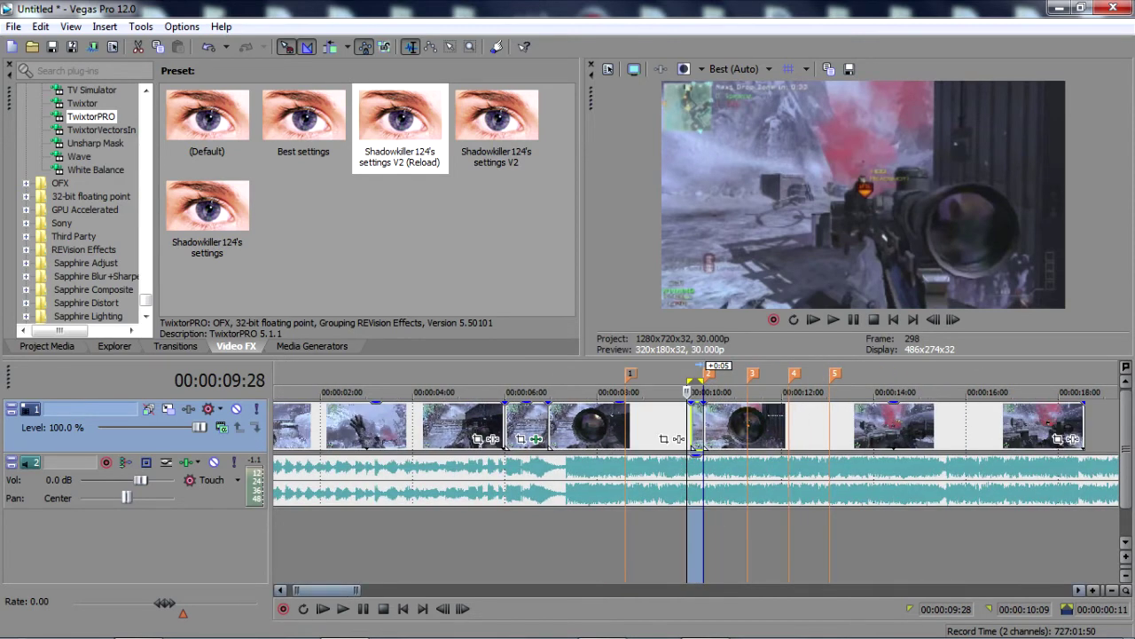
left_click_drag(326, 590, 358, 589)
scroll(696, 470, "right", 3)
left_click(344, 480)
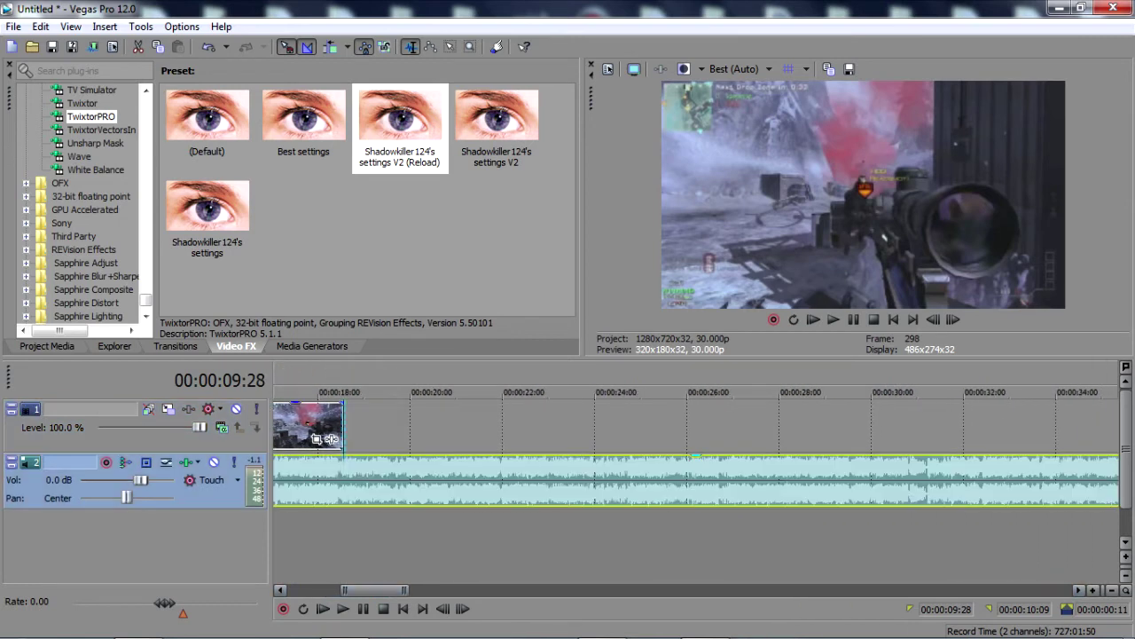
key("s")
left_click(445, 479)
key("Delete")
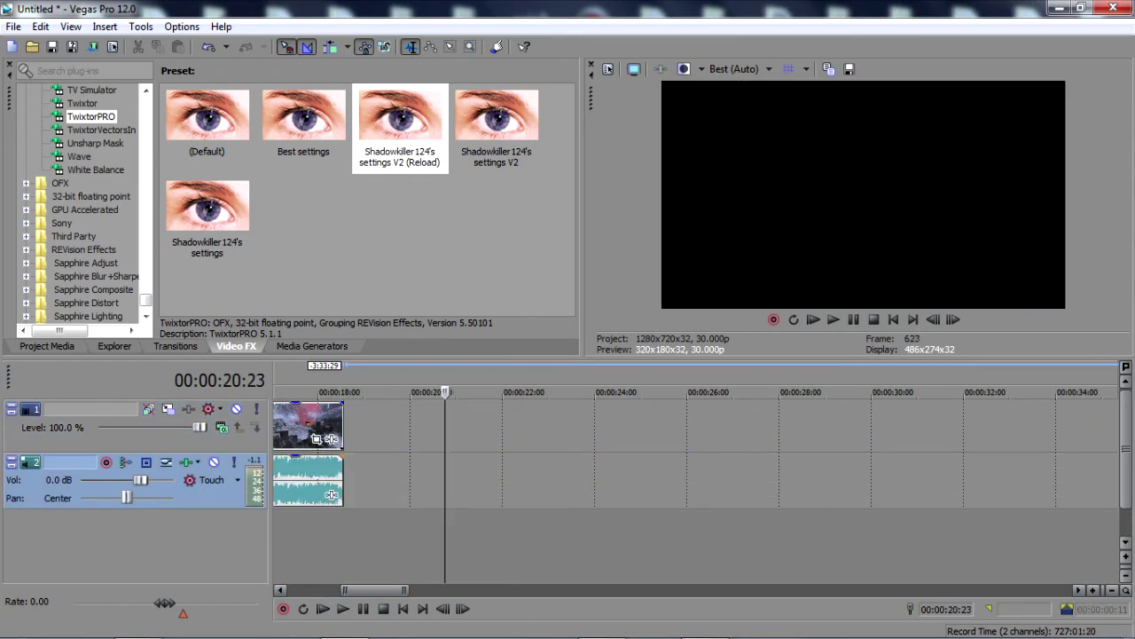
Step: Set the loop region from 00:00:06:00 to 00:00:07:25 over the first slow-motion section
left_click_drag(374, 590, 325, 590)
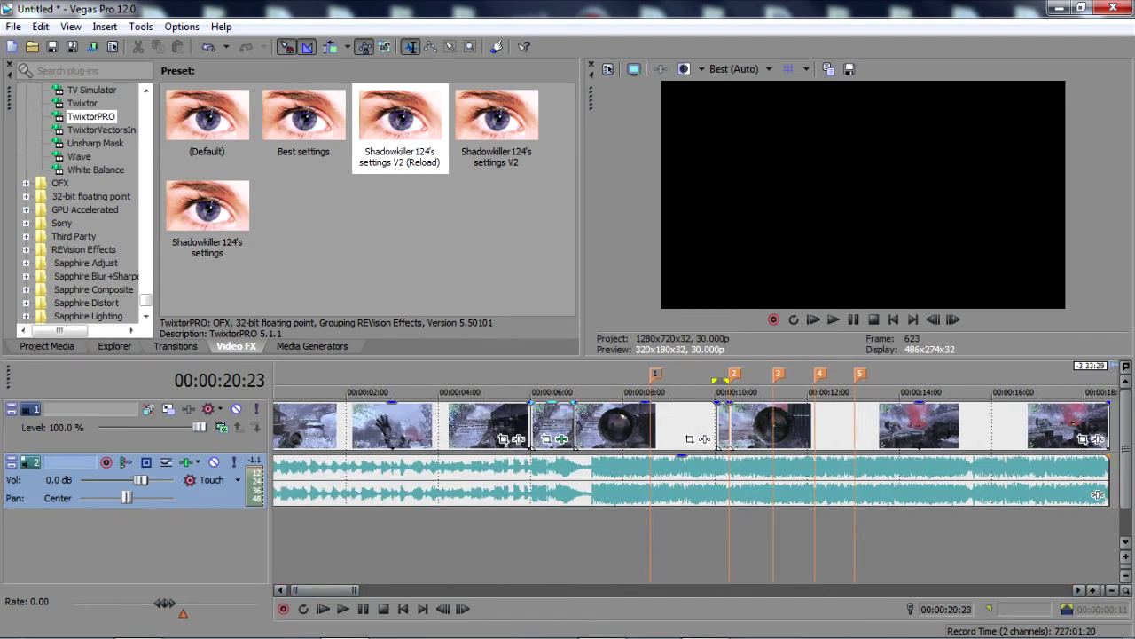
left_click_drag(530, 391, 614, 391)
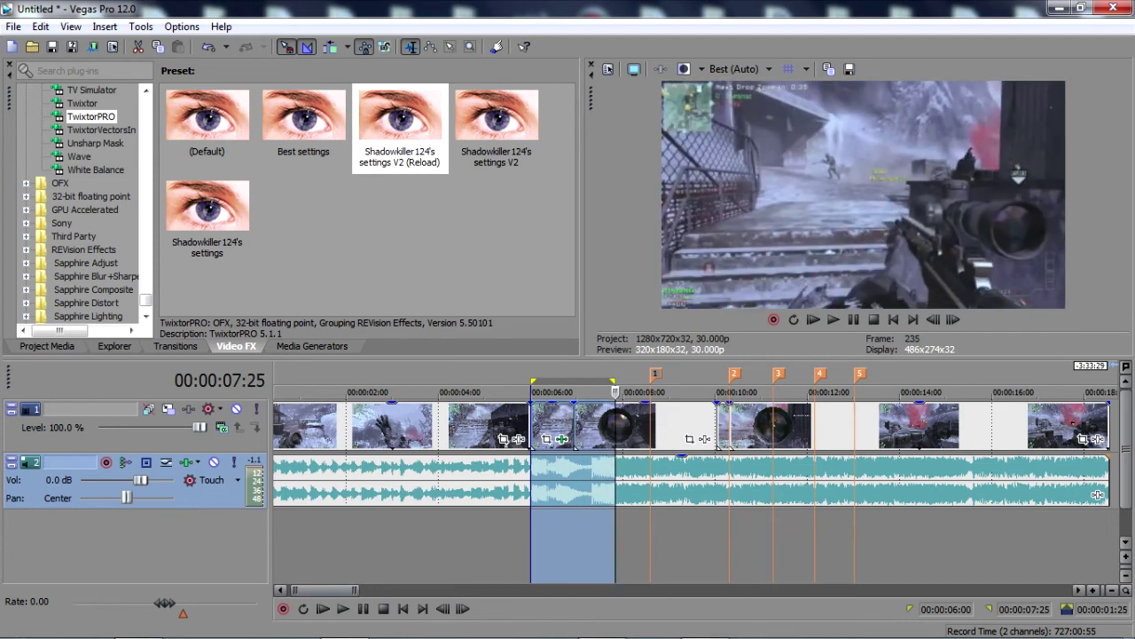